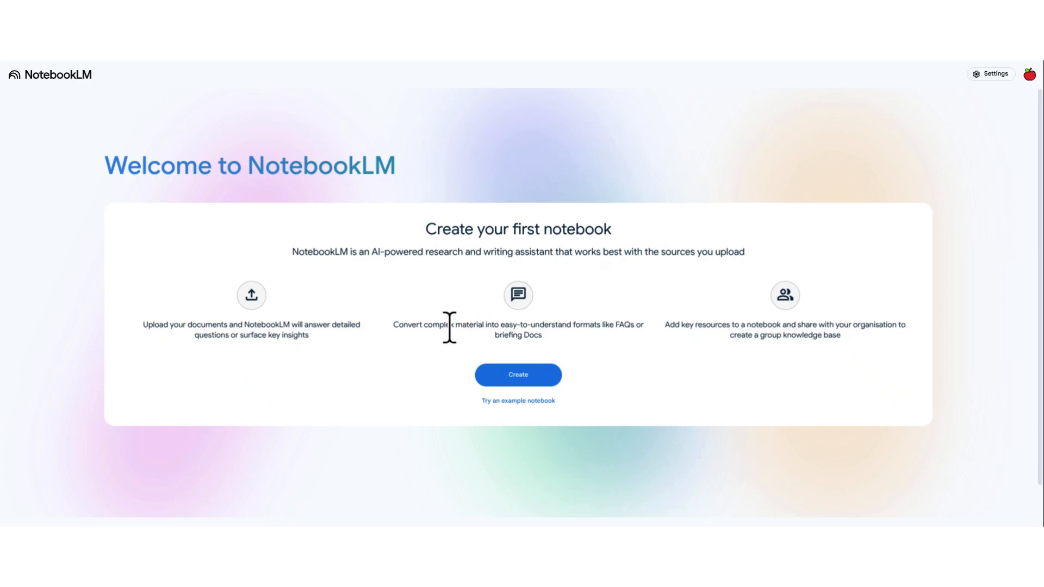
{"action": "left_click", "coordinate": [517, 371]}
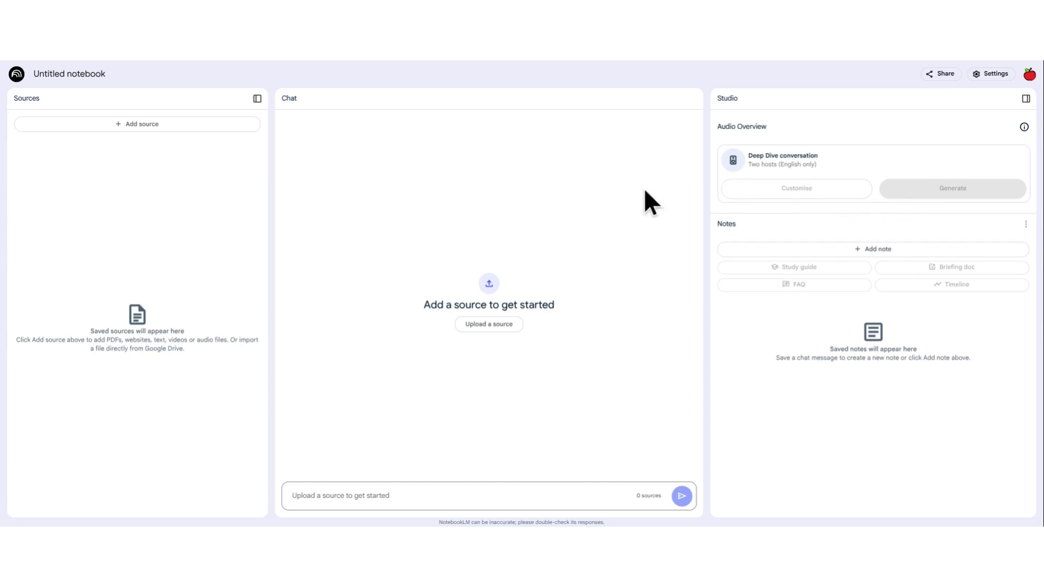
{"action": "left_click", "coordinate": [164, 130]}
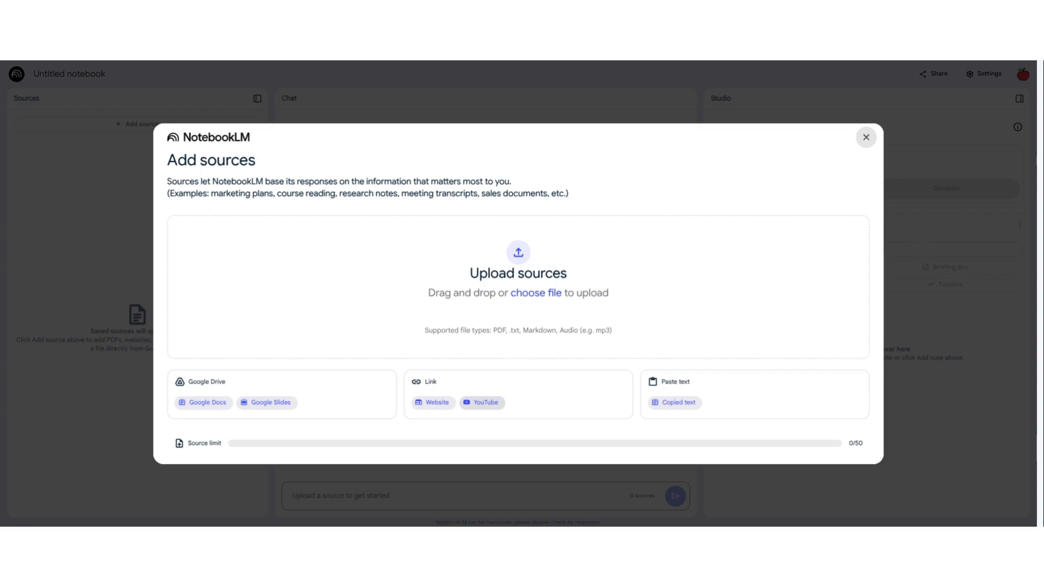
{"action": "left_click", "coordinate": [435, 403]}
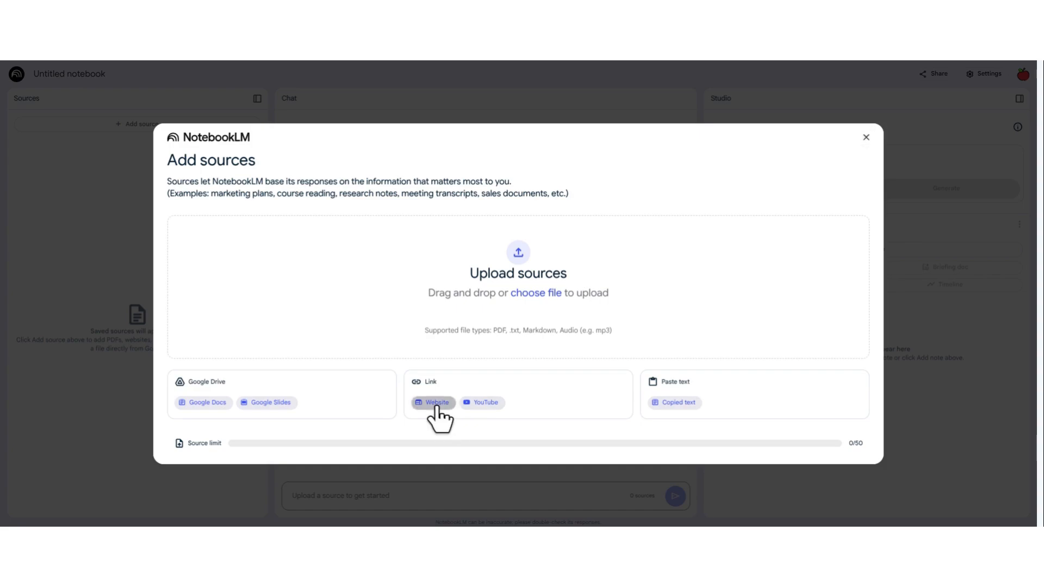
{"action": "left_click", "coordinate": [387, 238]}
{"action": "type", "text": "https://www.gutenberg.org/cache/epub/174/pg174-images.html"}
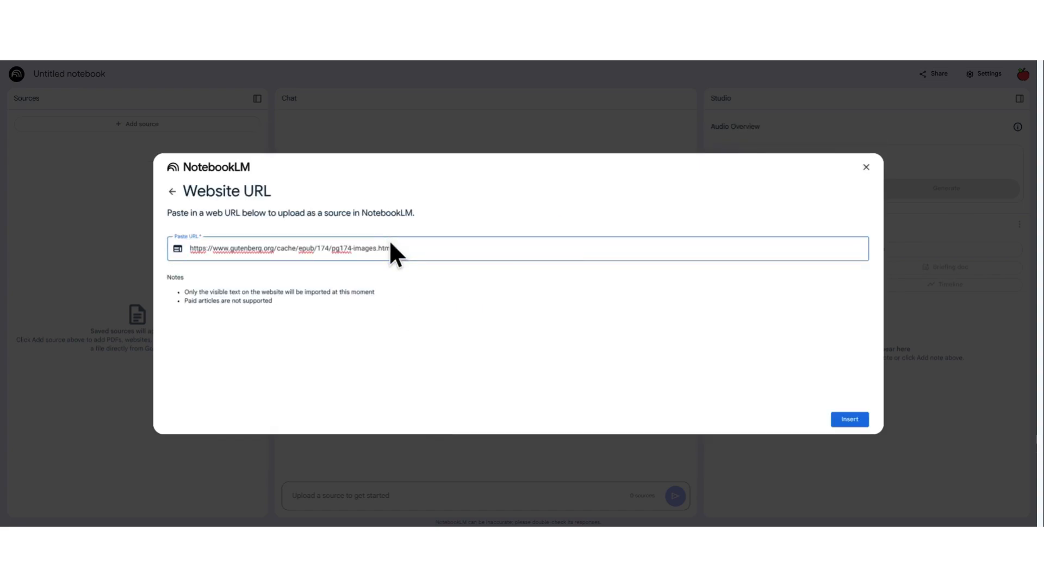
{"action": "left_click", "coordinate": [857, 419]}
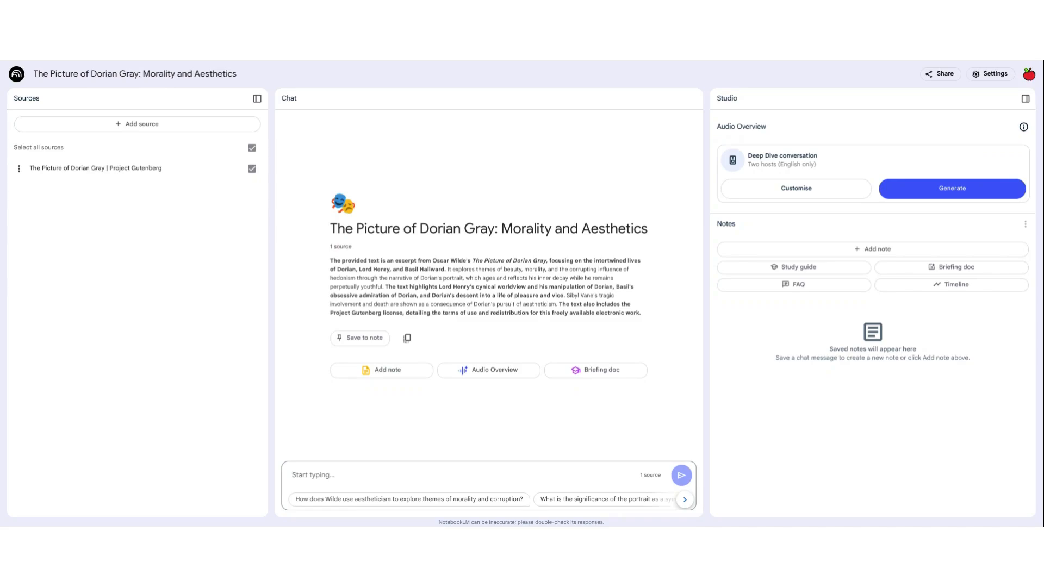
Step: Ask the notebook chat "How do Lord Henry and Basil influence Dorian Gray?"
{"action": "type", "text": "How do Lord H"}
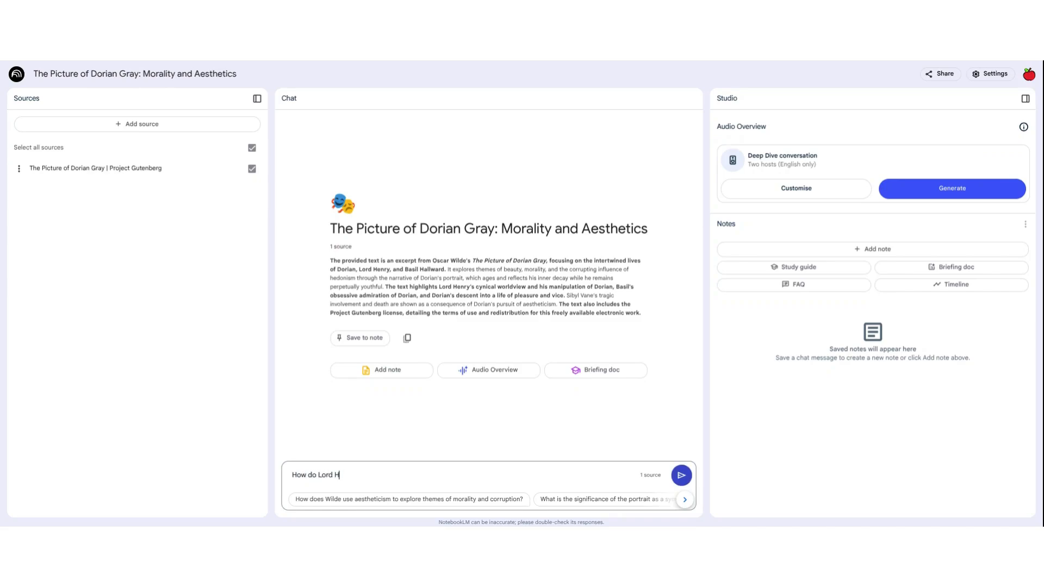
{"action": "type", "text": "enry and Basil influence Dorian Gray?"}
{"action": "key", "text": "Return"}
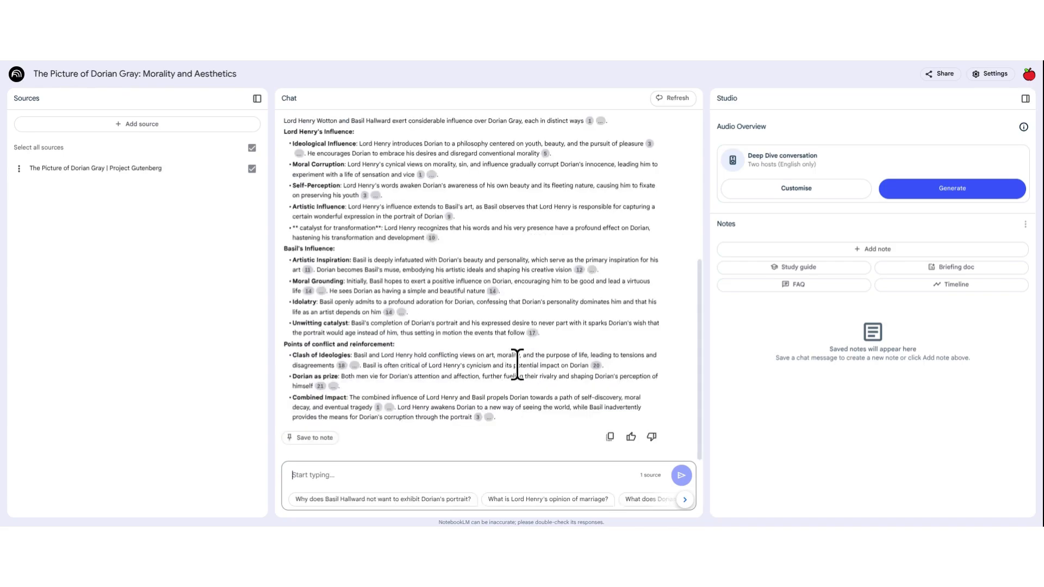
Step: Check the cited source passage behind the claim about disregarding conventional morality, and save the chat answer to a note
{"action": "scroll", "coordinate": [518, 364], "scroll_direction": "up", "scroll_amount": 3}
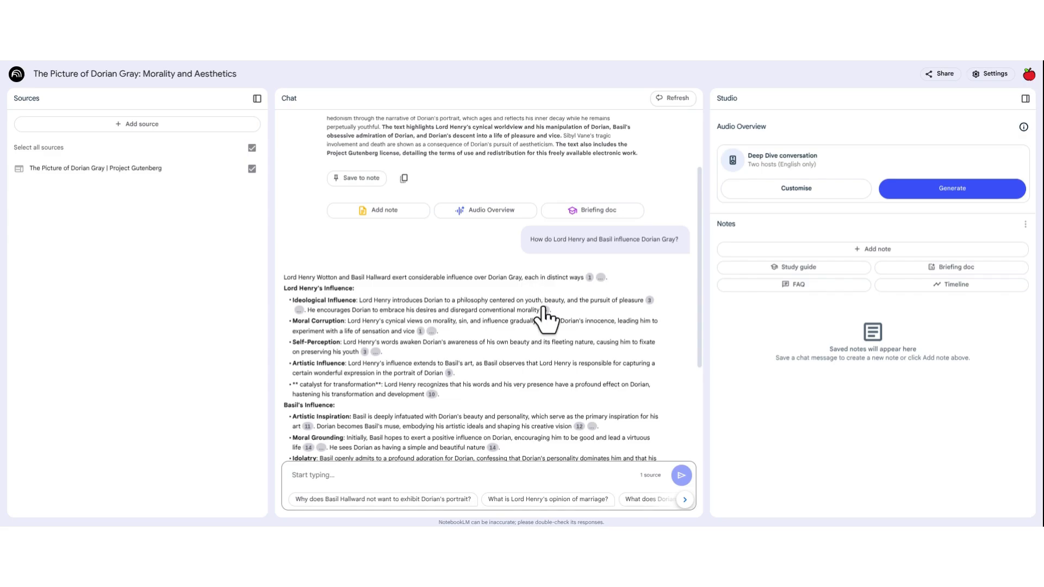
{"action": "mouse_move", "coordinate": [544, 312]}
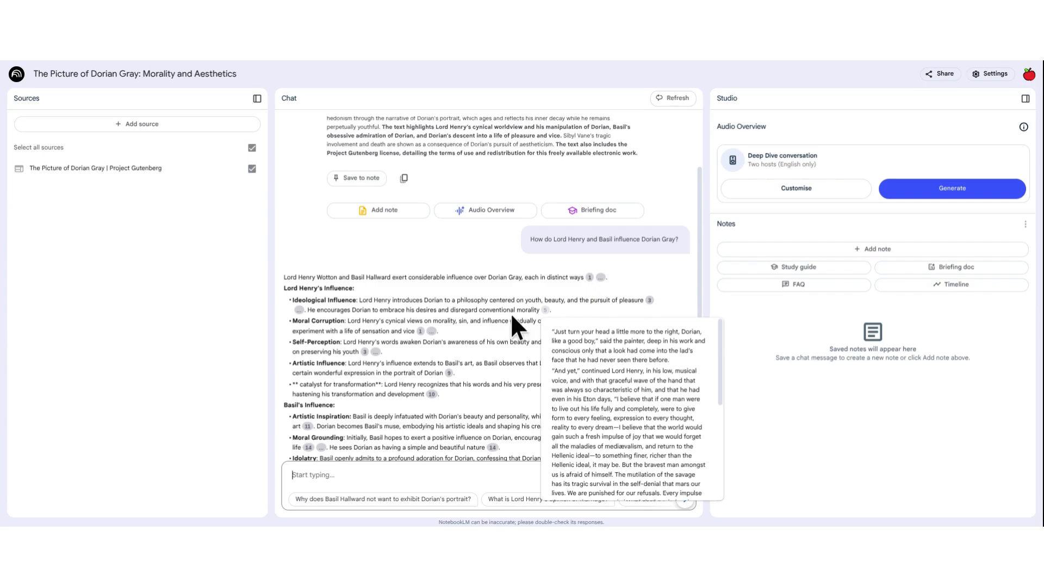
{"action": "left_click", "coordinate": [544, 310]}
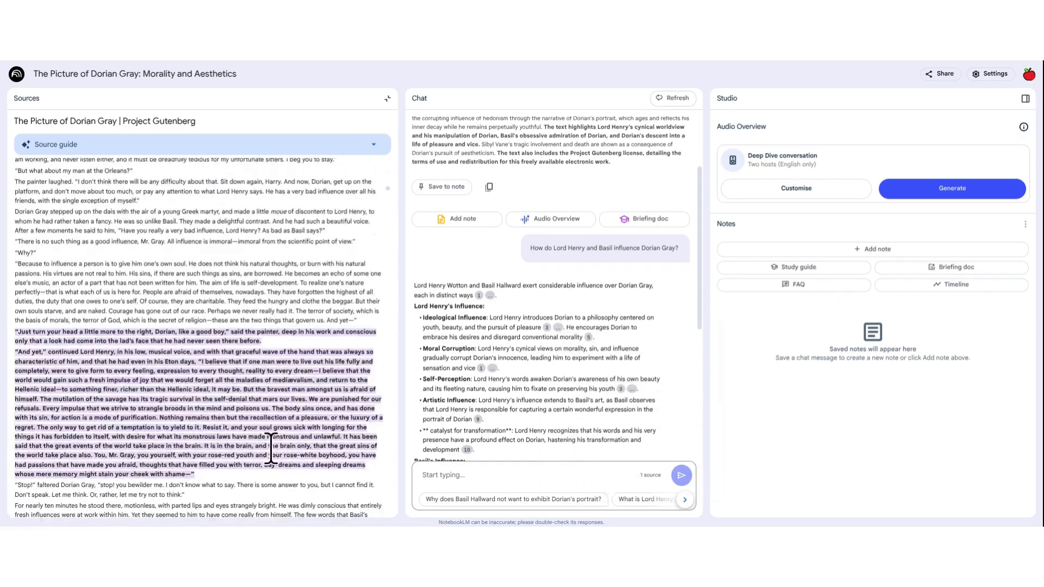
{"action": "scroll", "coordinate": [525, 374], "scroll_direction": "down", "scroll_amount": 3}
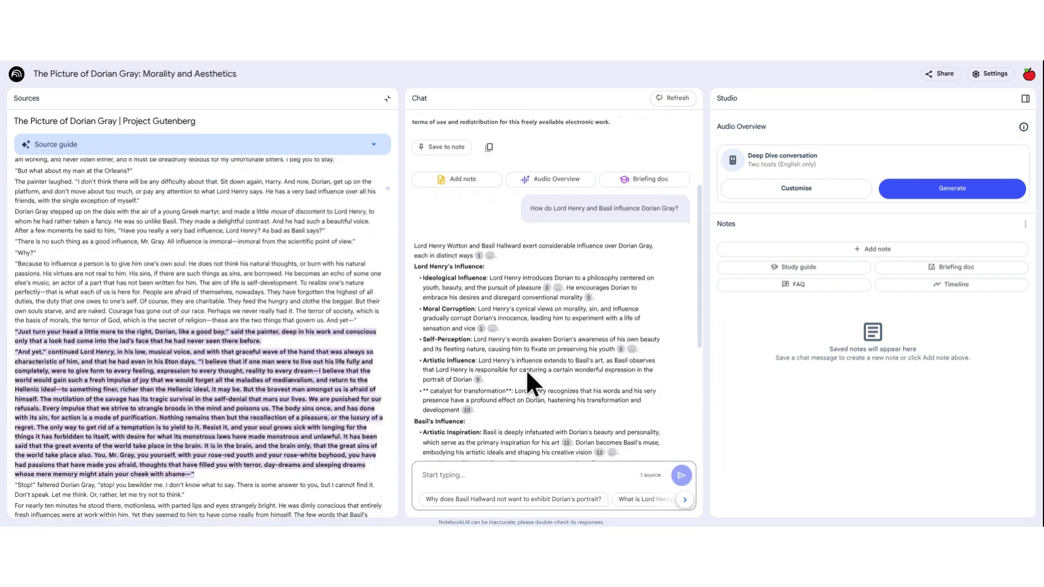
{"action": "scroll", "coordinate": [527, 375], "scroll_direction": "down", "scroll_amount": 2}
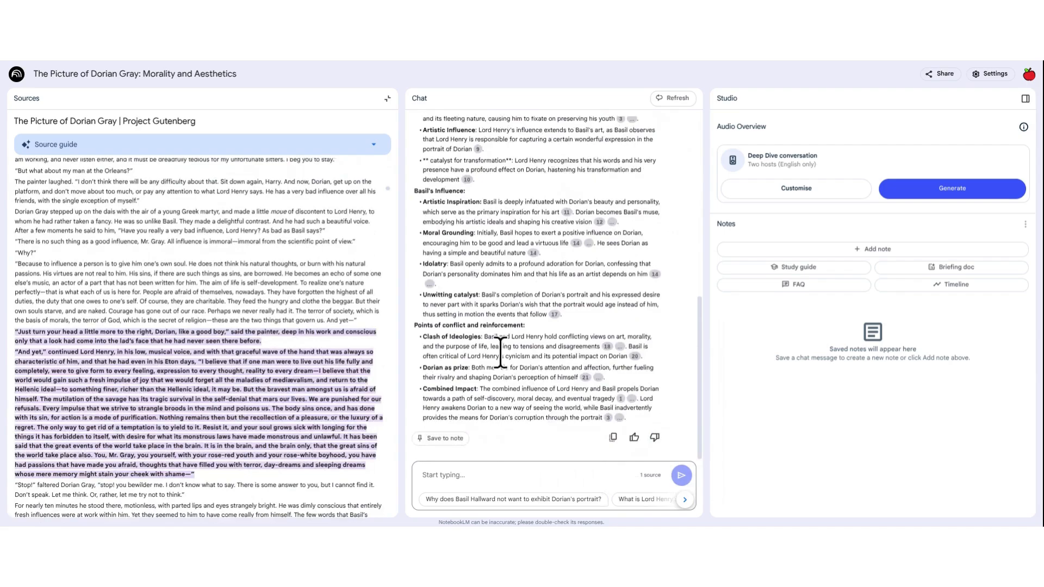
{"action": "left_click", "coordinate": [388, 100]}
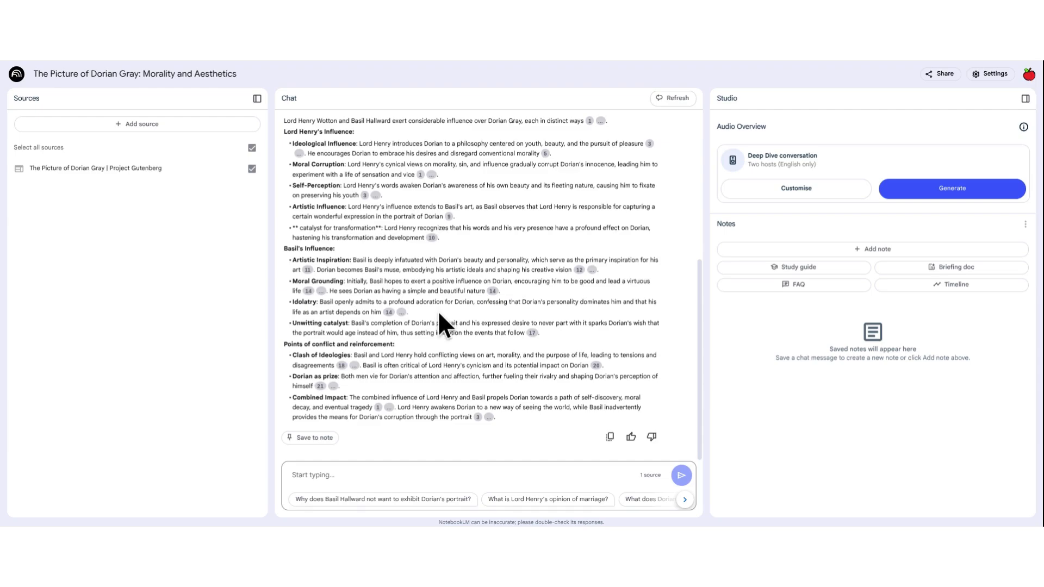
{"action": "left_click", "coordinate": [326, 440]}
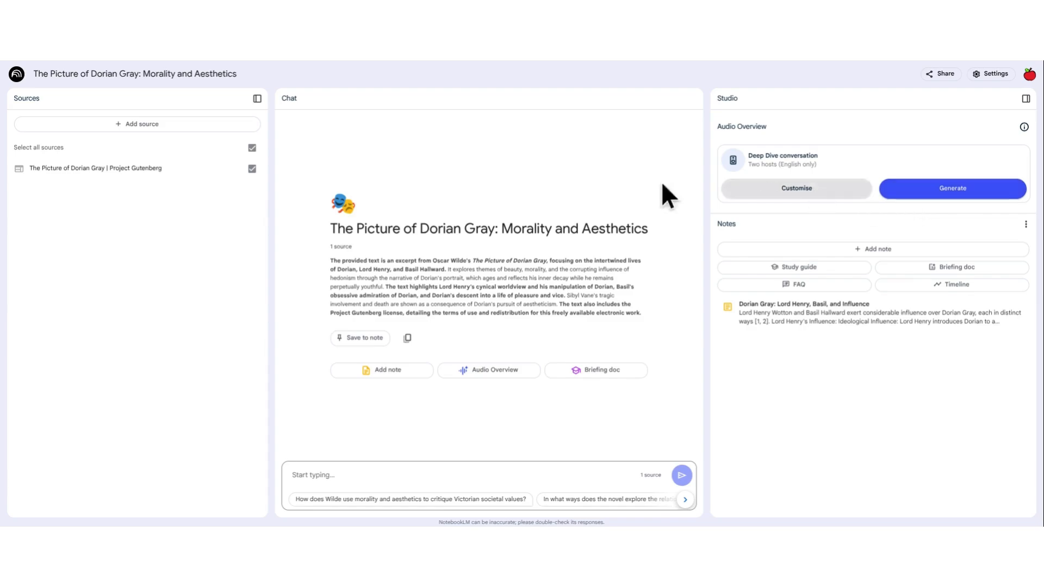
Step: Generate the Deep Dive conversation audio overview without any custom focus for the AI hosts
{"action": "left_click", "coordinate": [797, 190]}
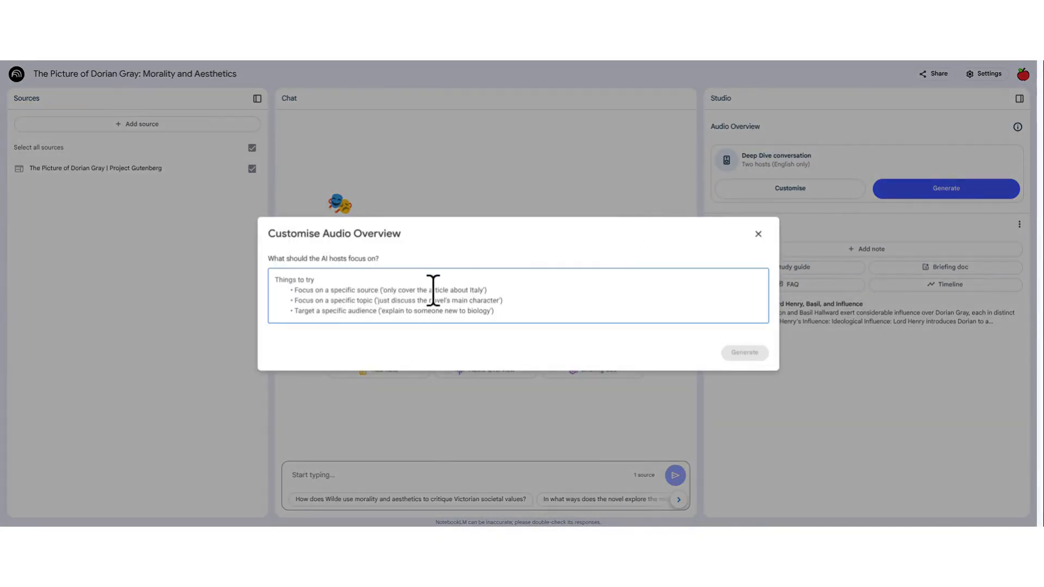
{"action": "left_click", "coordinate": [758, 234]}
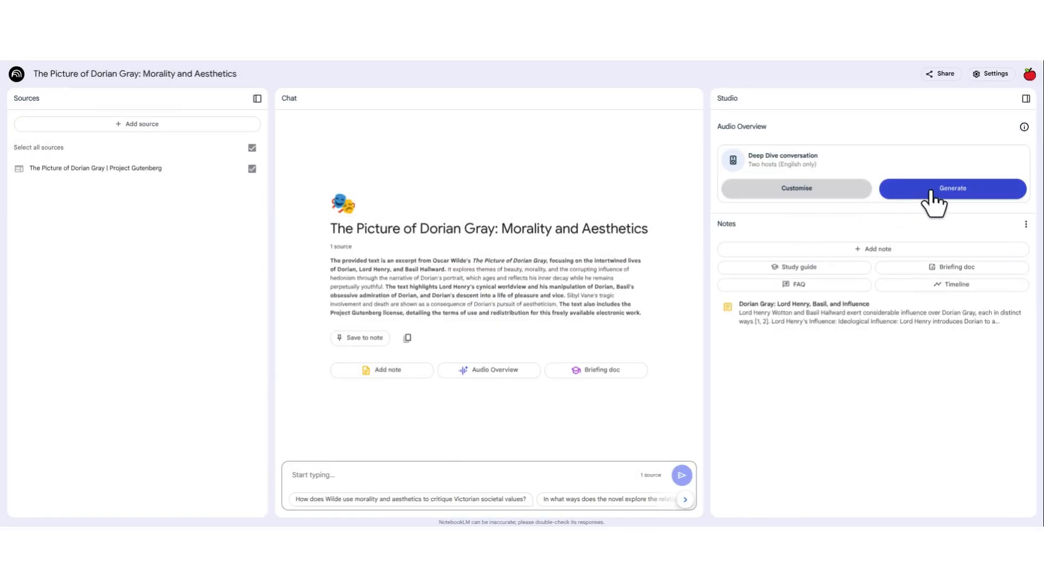
{"action": "left_click", "coordinate": [934, 190]}
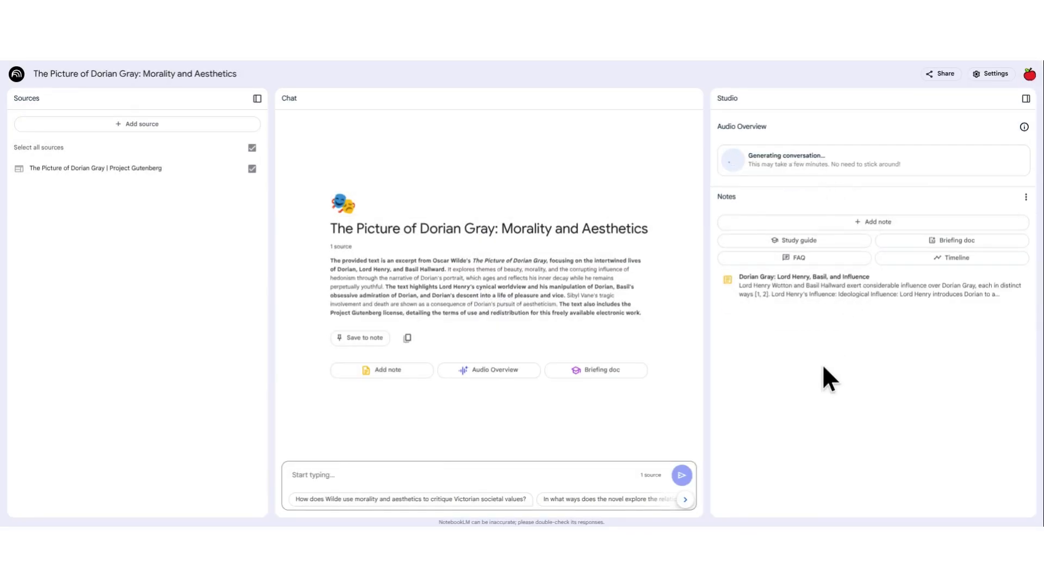
Step: Add a blank note to the notebook and delete it again
{"action": "left_click", "coordinate": [874, 222]}
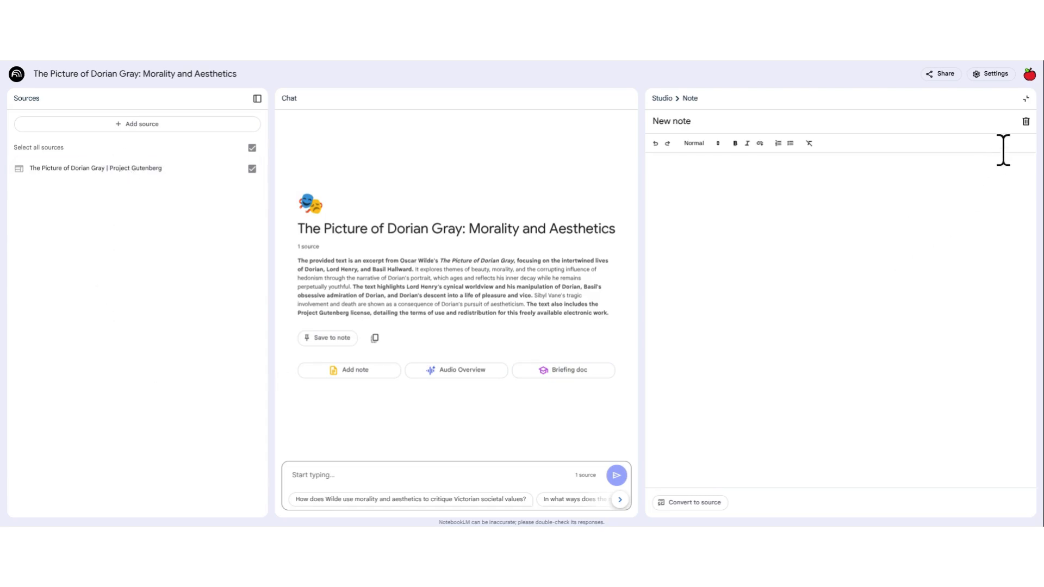
{"action": "left_click", "coordinate": [1025, 121]}
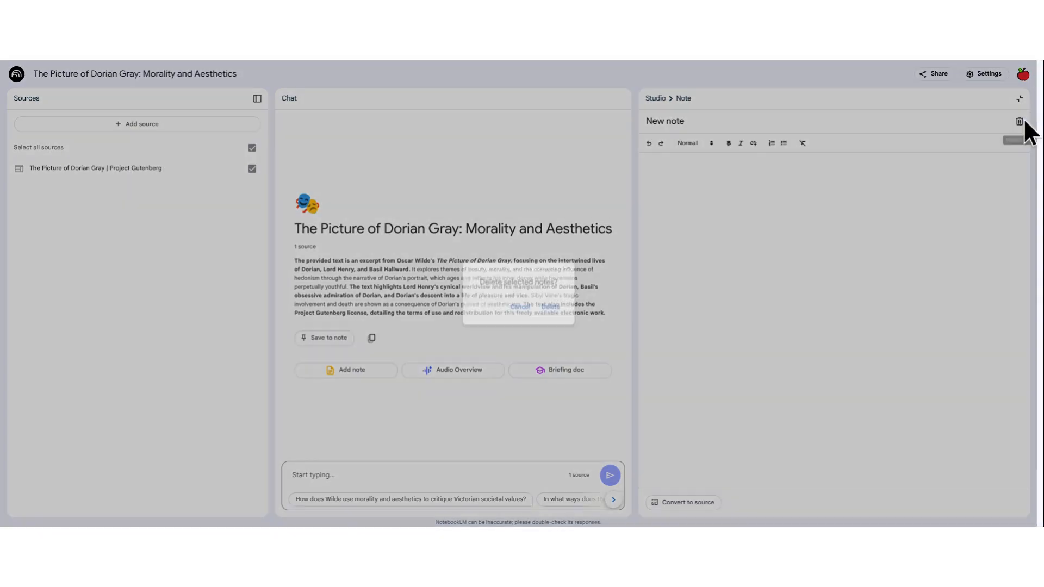
{"action": "left_click", "coordinate": [550, 308]}
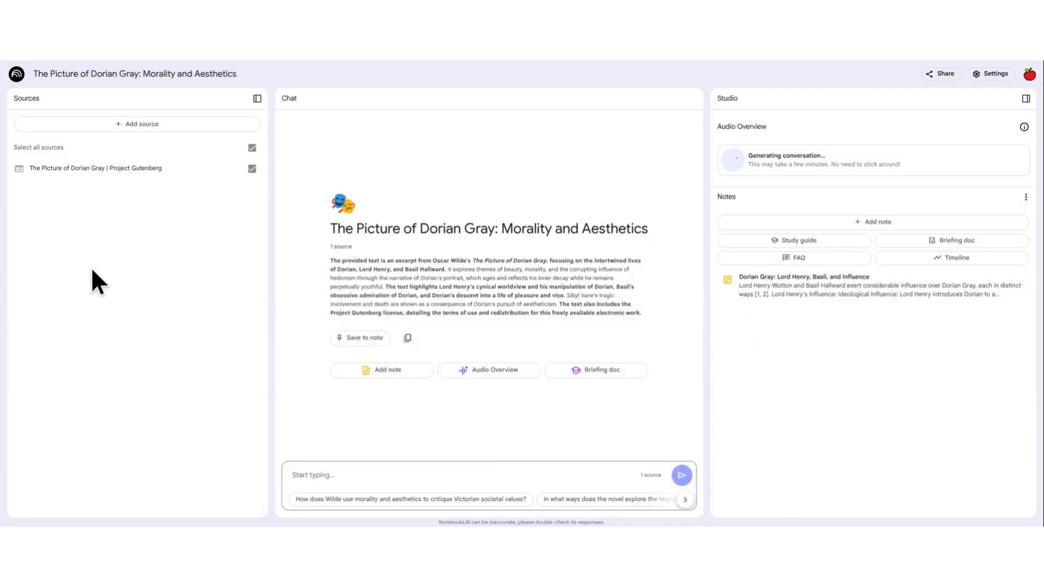
Step: Generate a study guide from the source and review its note from the quiz through the glossary, closing it when done
{"action": "left_click", "coordinate": [842, 244]}
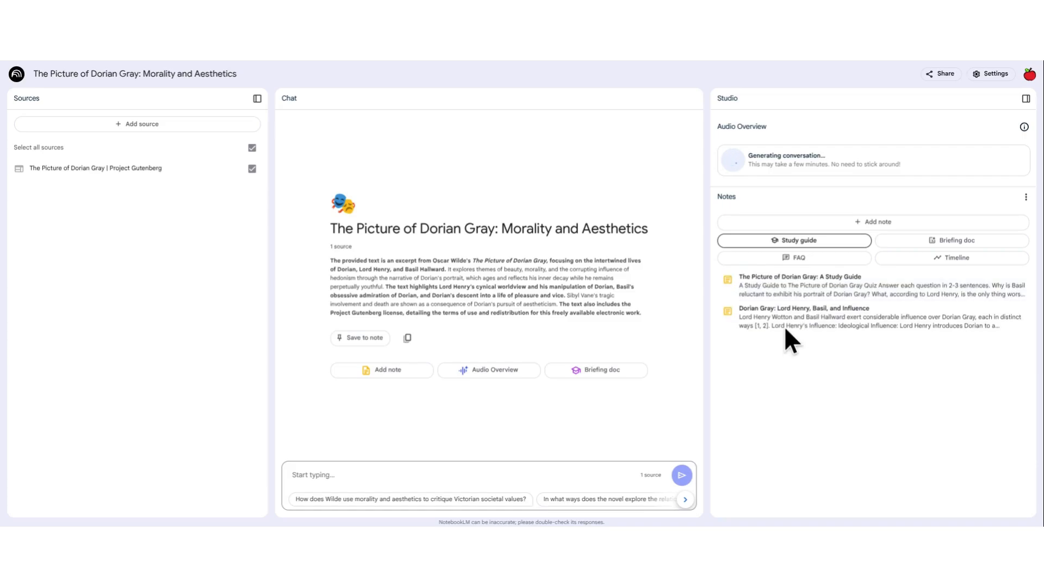
{"action": "left_click", "coordinate": [779, 296]}
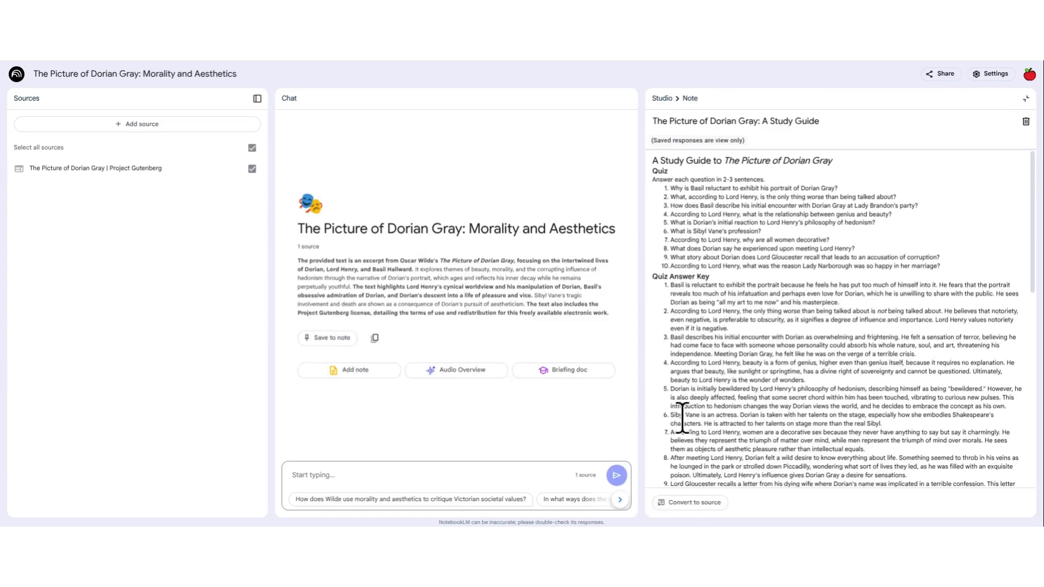
{"action": "scroll", "coordinate": [739, 370], "scroll_direction": "down", "scroll_amount": 12}
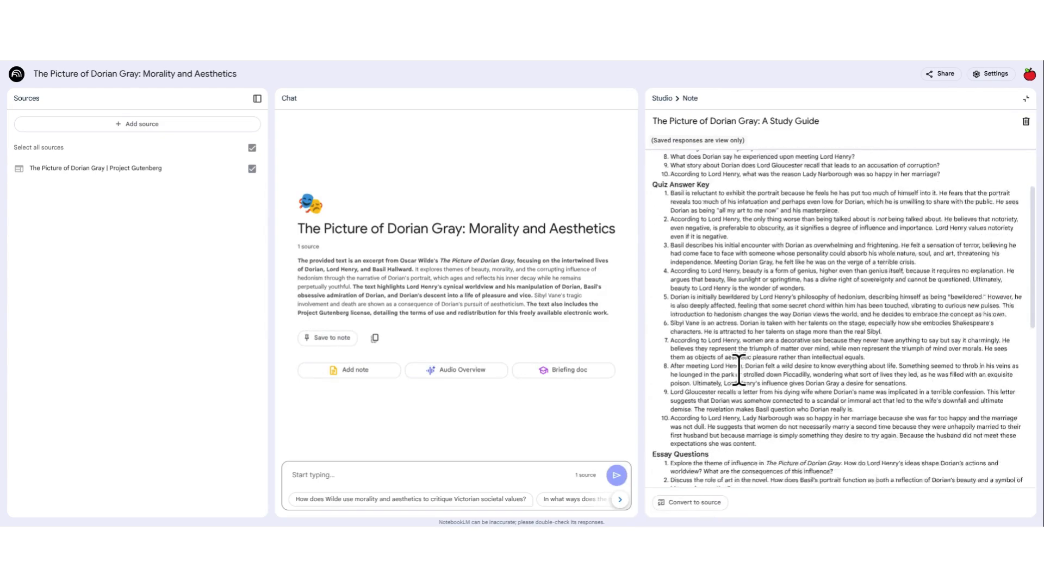
{"action": "scroll", "coordinate": [744, 362], "scroll_direction": "down", "scroll_amount": 3}
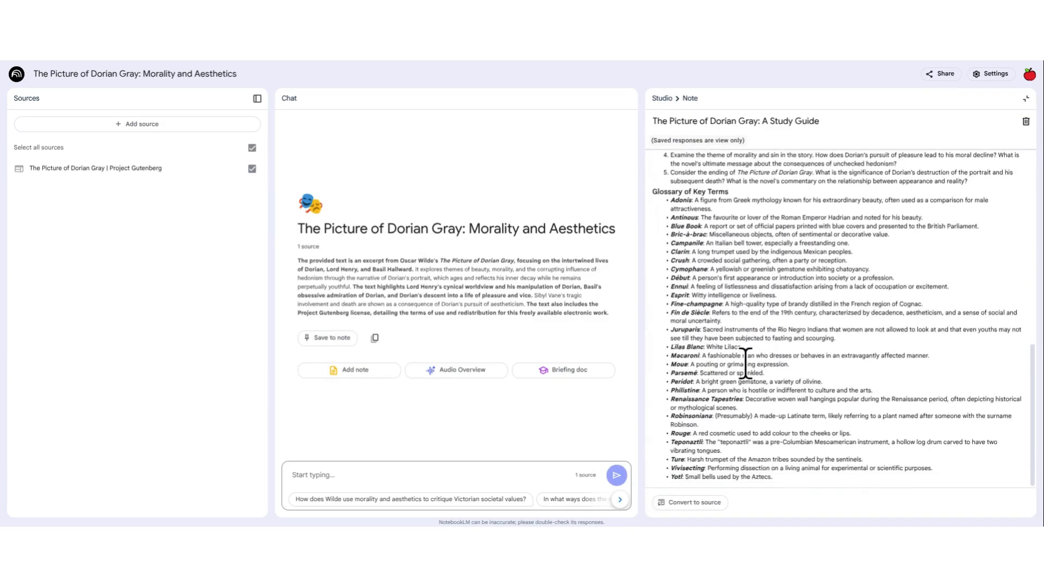
{"action": "scroll", "coordinate": [746, 361], "scroll_direction": "up", "scroll_amount": 8}
{"action": "scroll", "coordinate": [748, 370], "scroll_direction": "up", "scroll_amount": 2}
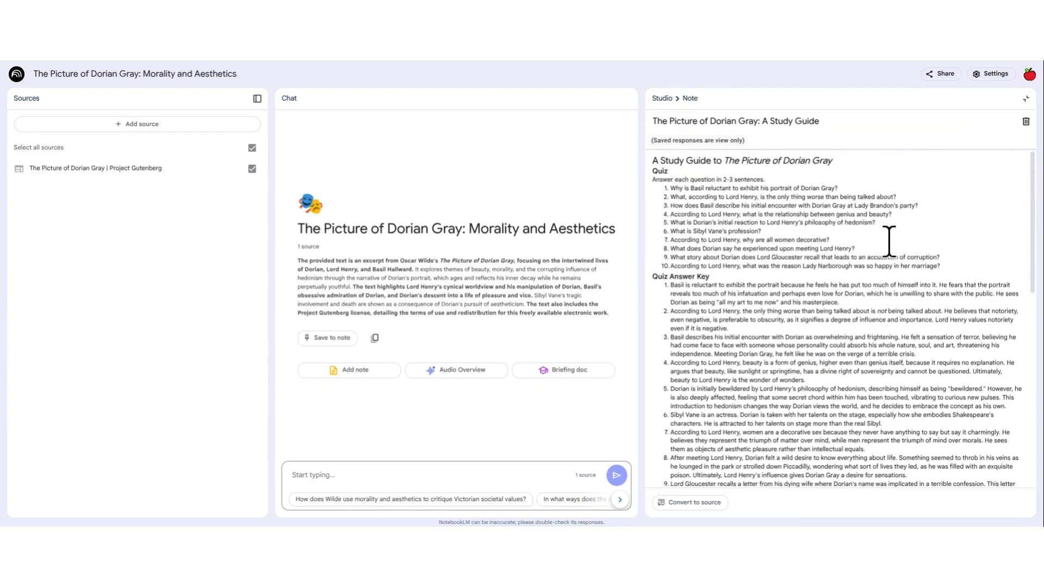
{"action": "left_click", "coordinate": [1026, 99]}
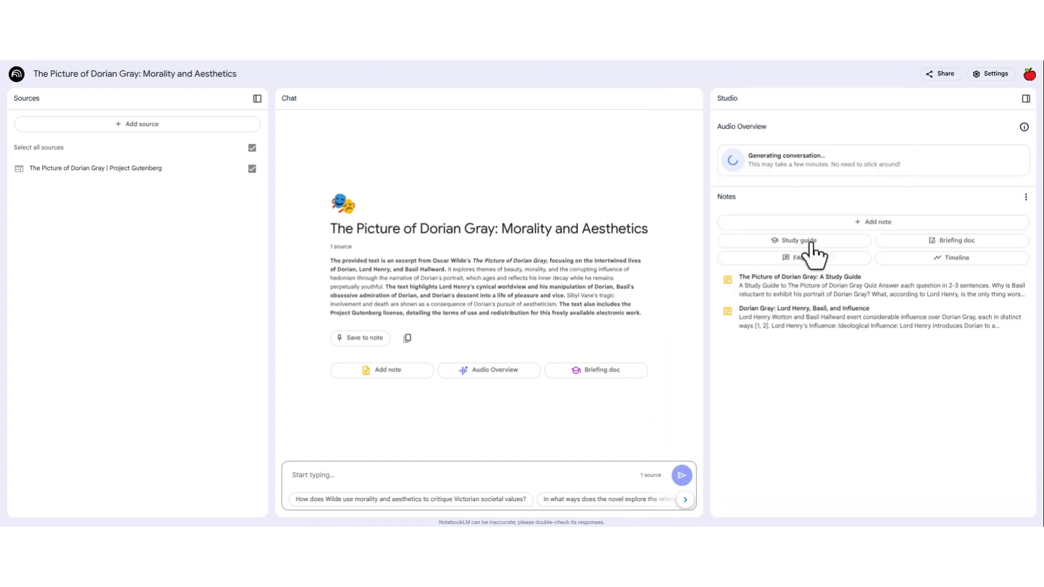
Step: Generate a briefing doc from the source and read through its characters, themes and style sections, closing the note when done
{"action": "left_click", "coordinate": [909, 242]}
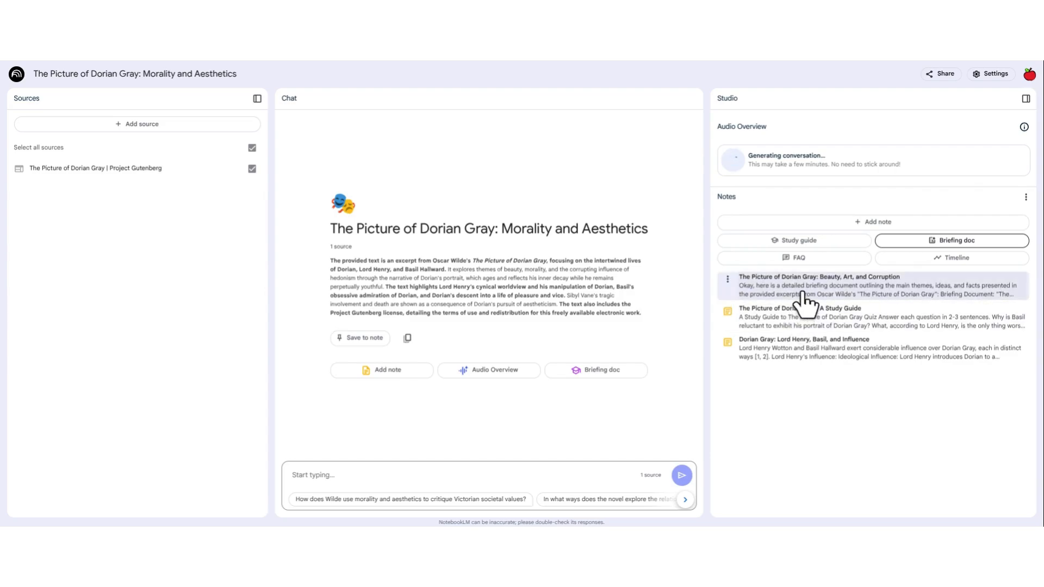
{"action": "left_click", "coordinate": [803, 298]}
{"action": "scroll", "coordinate": [769, 329], "scroll_direction": "down", "scroll_amount": 5}
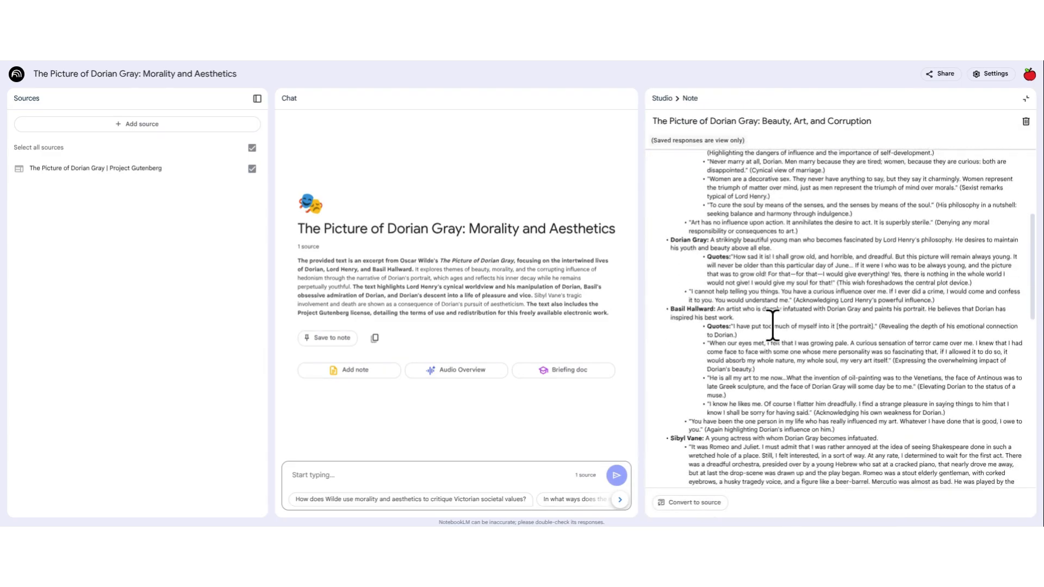
{"action": "scroll", "coordinate": [773, 326], "scroll_direction": "down", "scroll_amount": 10}
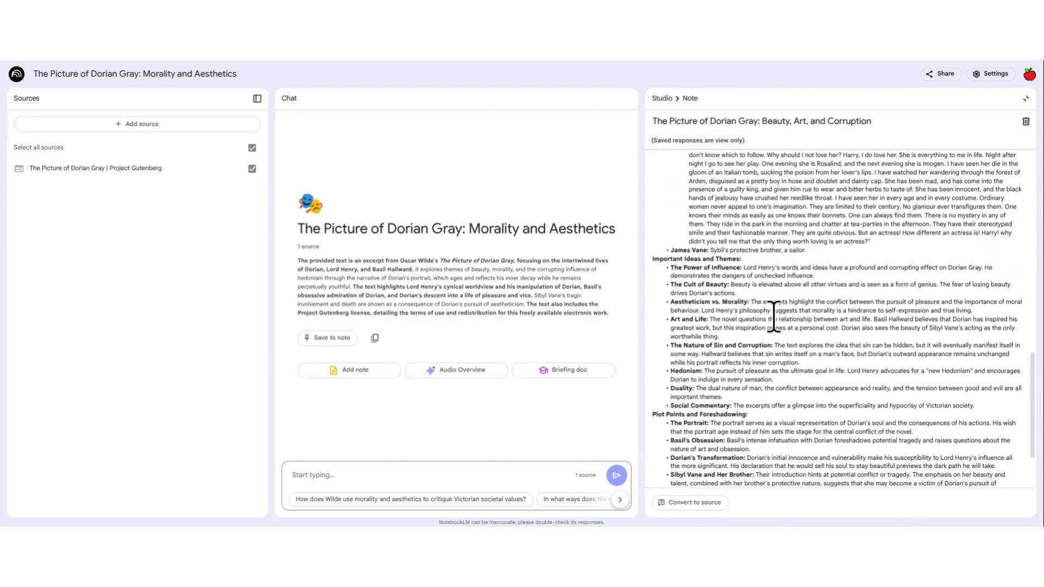
{"action": "scroll", "coordinate": [782, 288], "scroll_direction": "down", "scroll_amount": 3}
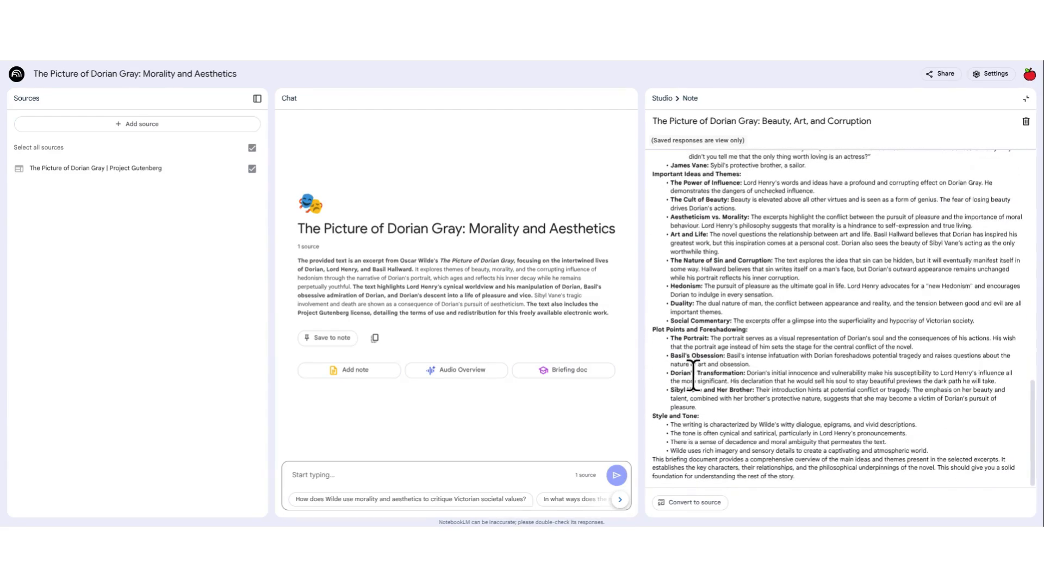
{"action": "scroll", "coordinate": [870, 265], "scroll_direction": "up", "scroll_amount": 15}
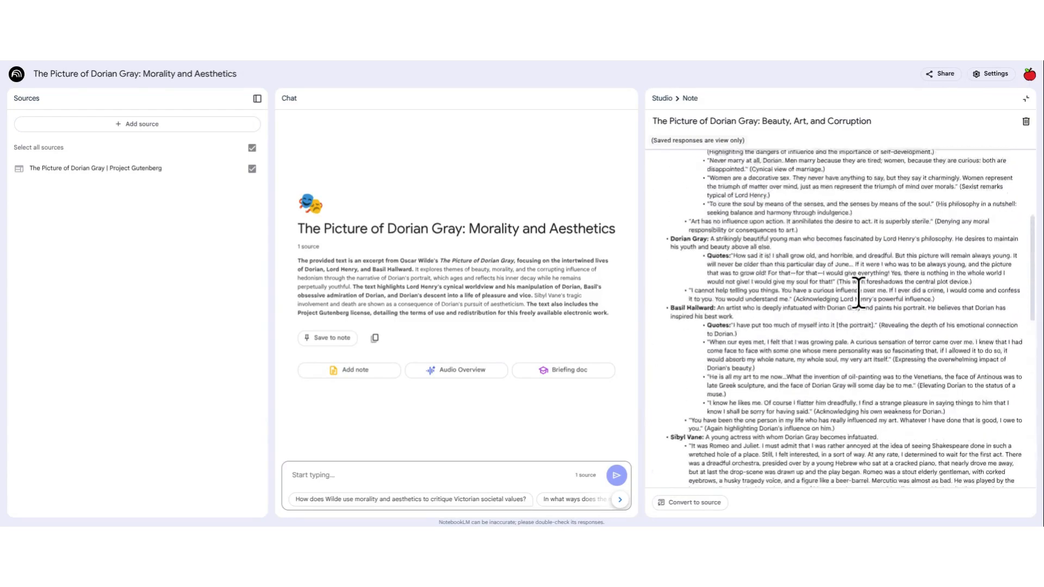
{"action": "left_click", "coordinate": [1025, 99]}
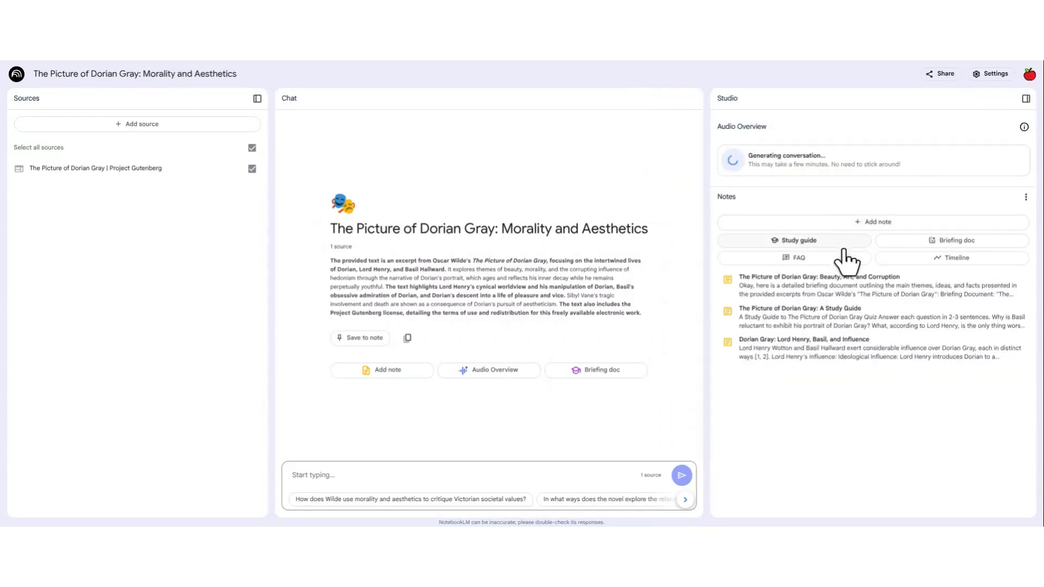
Step: Generate an FAQ and a timeline from the source, and open the FAQ note for reading
{"action": "left_click", "coordinate": [814, 262]}
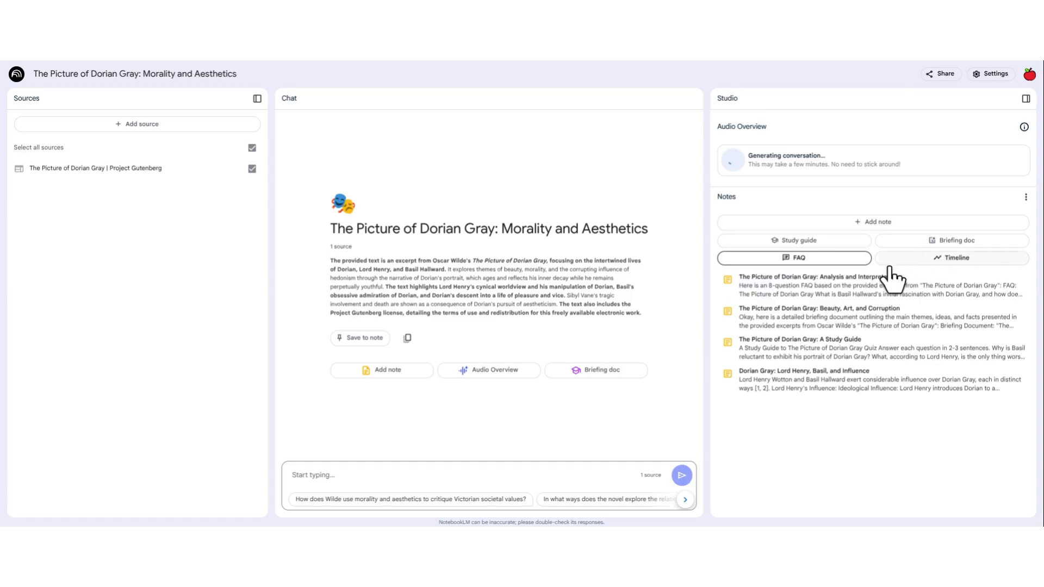
{"action": "left_click", "coordinate": [917, 256]}
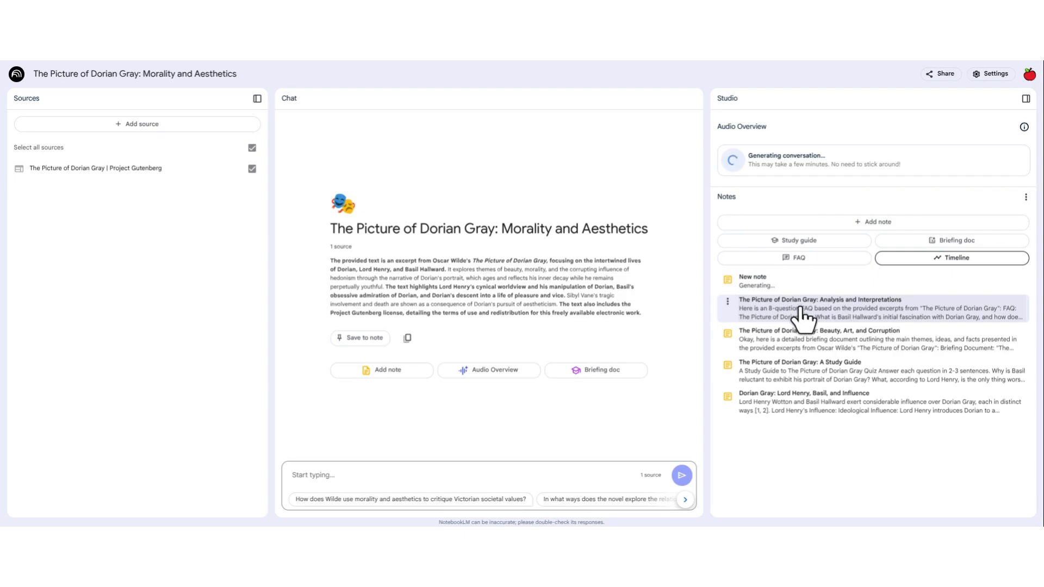
{"action": "left_click", "coordinate": [802, 315]}
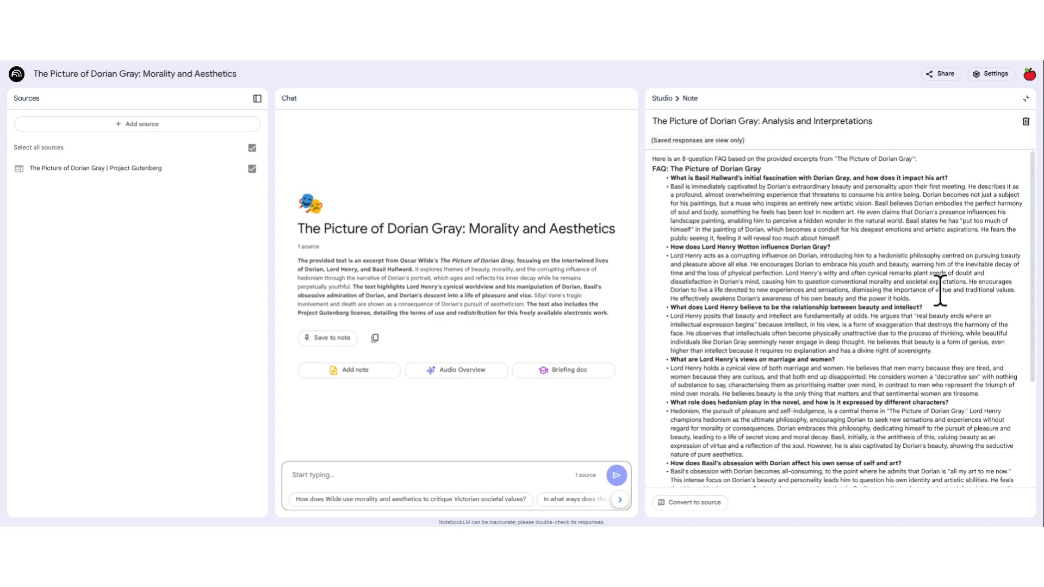
Step: Read through the FAQ note's questions and answers down to the end, and close the note
{"action": "scroll", "coordinate": [956, 303], "scroll_direction": "down", "scroll_amount": 3}
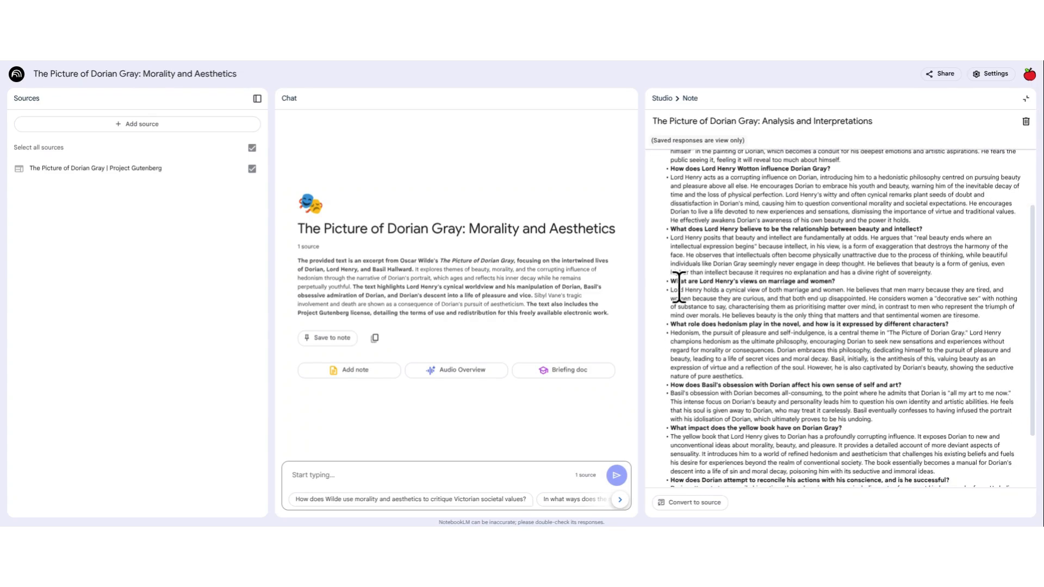
{"action": "scroll", "coordinate": [658, 293], "scroll_direction": "down", "scroll_amount": 3}
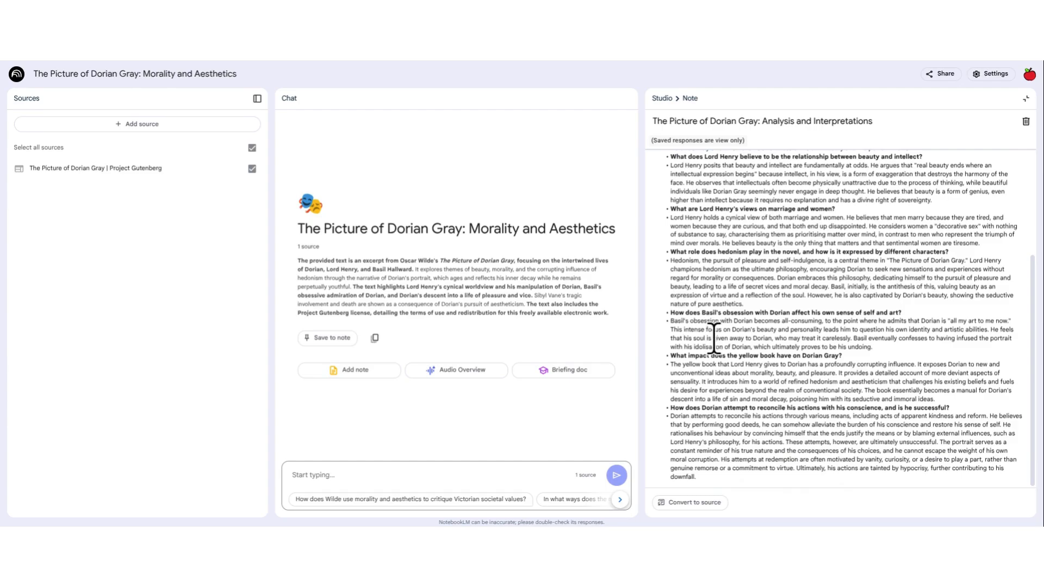
{"action": "scroll", "coordinate": [715, 342], "scroll_direction": "up", "scroll_amount": 5}
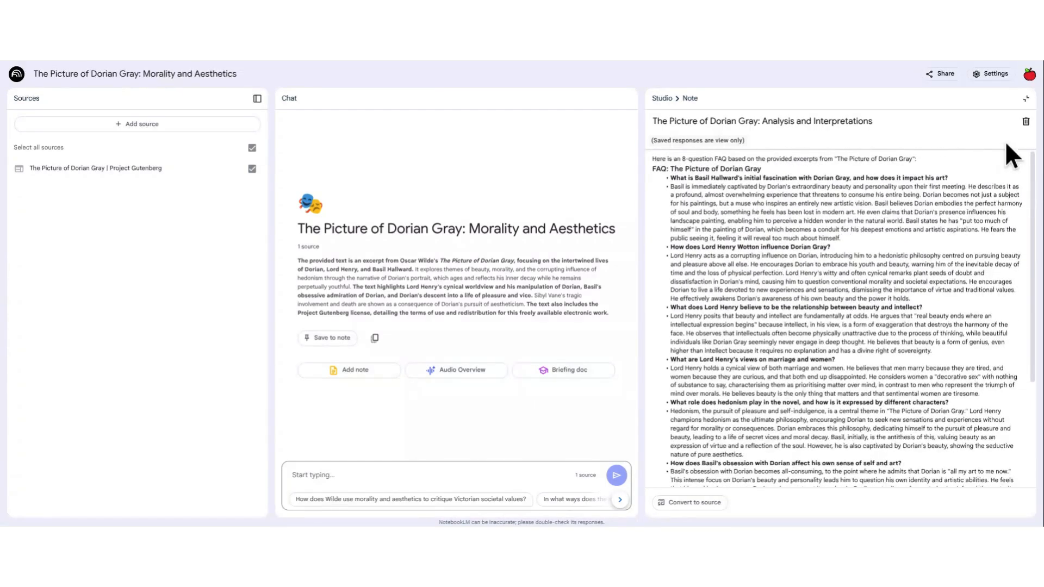
{"action": "left_click", "coordinate": [1025, 98]}
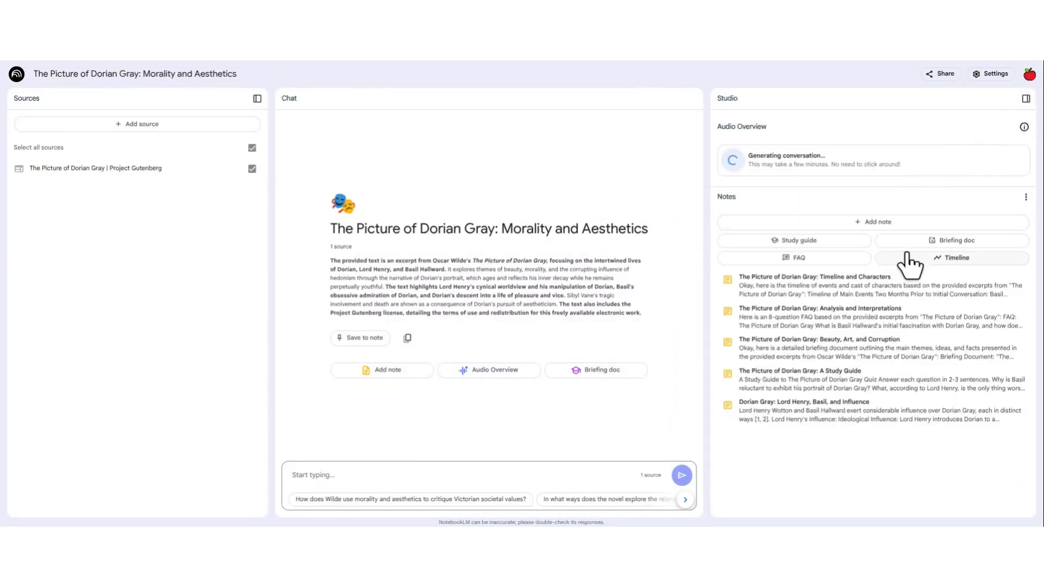
Step: Open the Timeline and Characters note, read its main events and cast of characters, and close it
{"action": "left_click", "coordinate": [882, 294]}
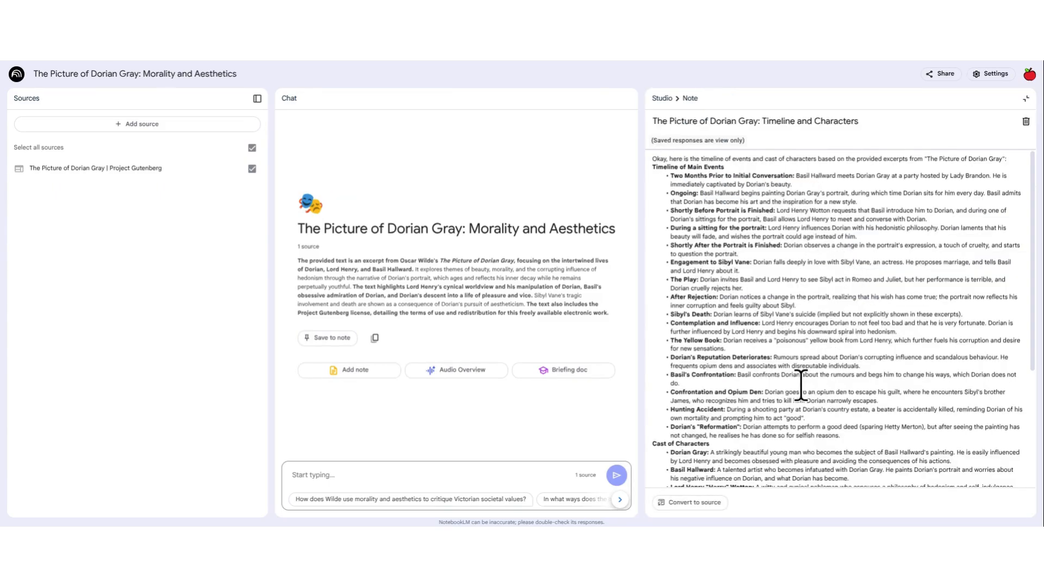
{"action": "scroll", "coordinate": [724, 376], "scroll_direction": "down", "scroll_amount": 5}
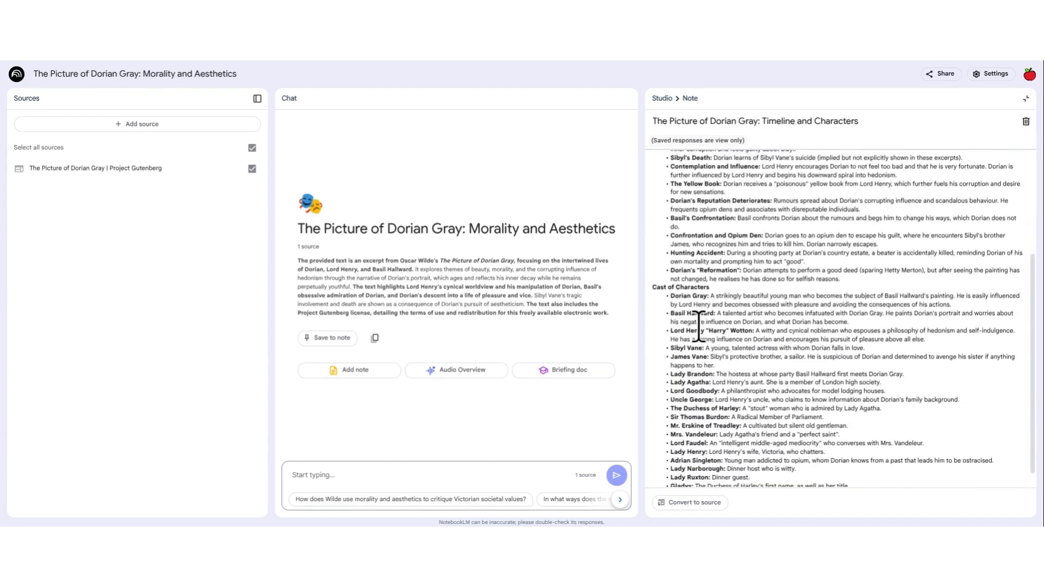
{"action": "scroll", "coordinate": [785, 402], "scroll_direction": "up", "scroll_amount": 5}
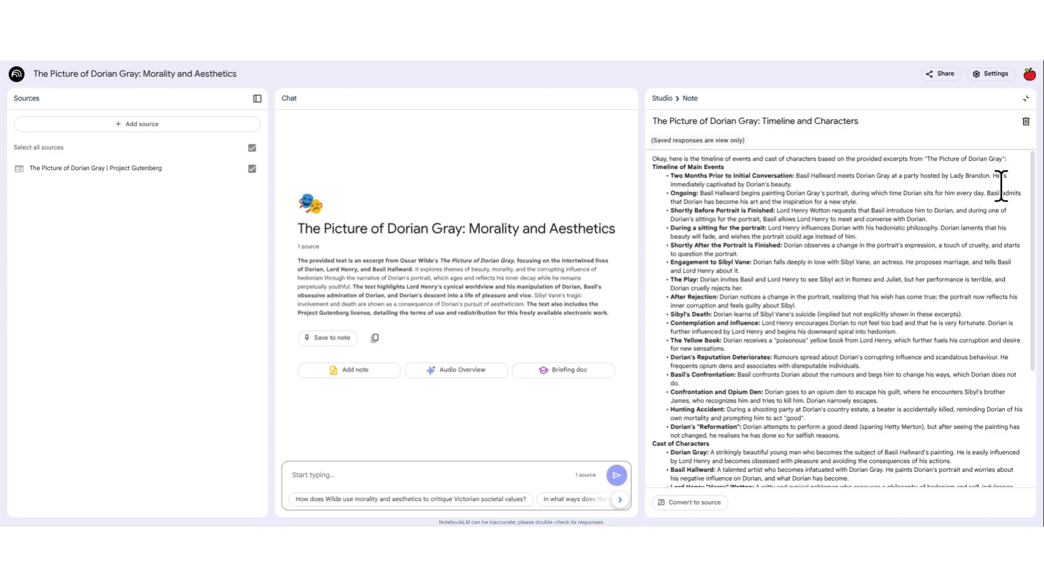
{"action": "left_click", "coordinate": [1026, 99]}
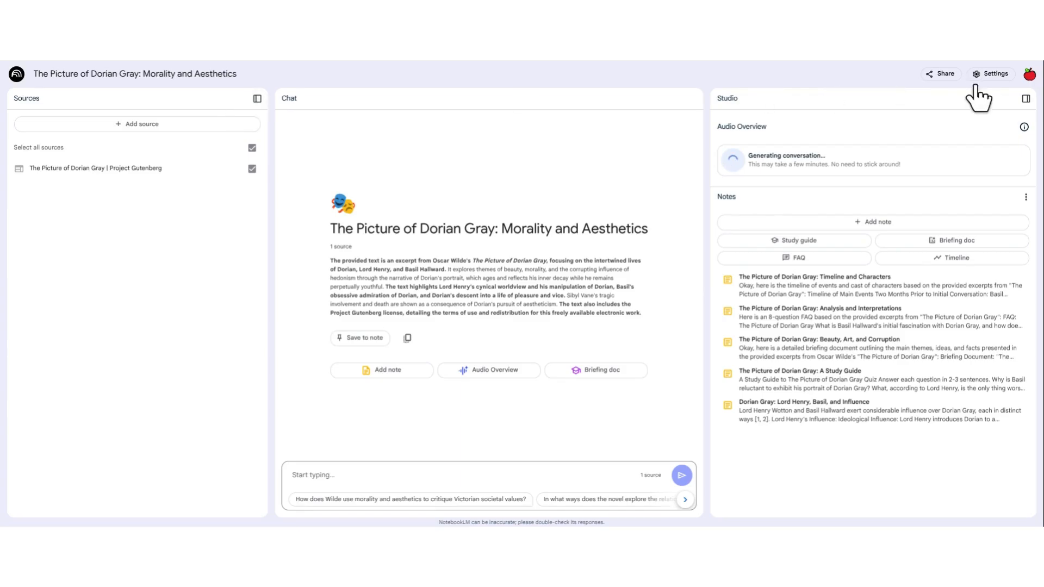
Step: Collapse the Studio and Sources areas to widen the chat, and expand both again
{"action": "left_click", "coordinate": [1027, 99]}
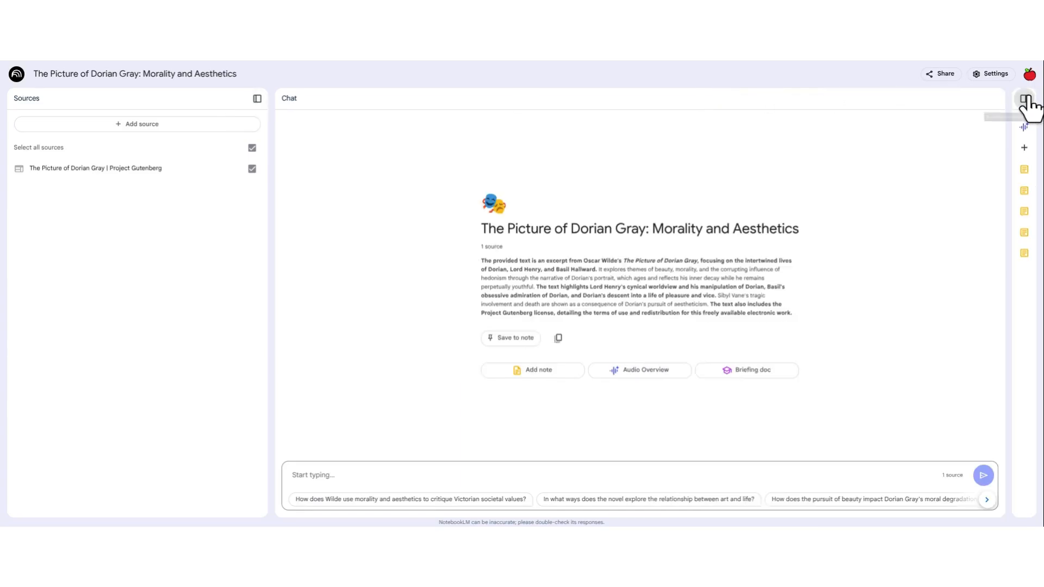
{"action": "left_click", "coordinate": [257, 99]}
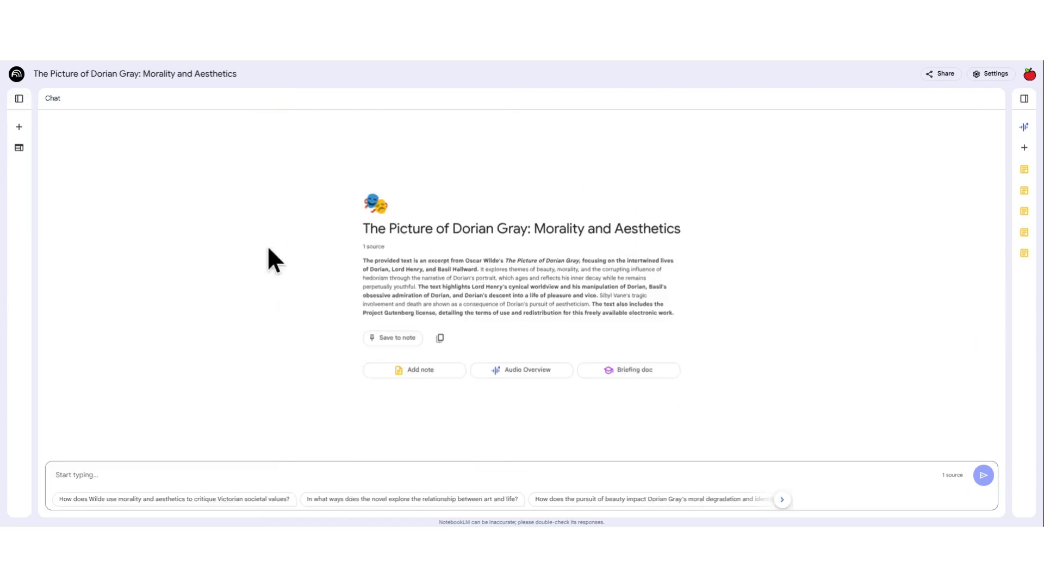
{"action": "left_click", "coordinate": [19, 98]}
{"action": "left_click", "coordinate": [1025, 100]}
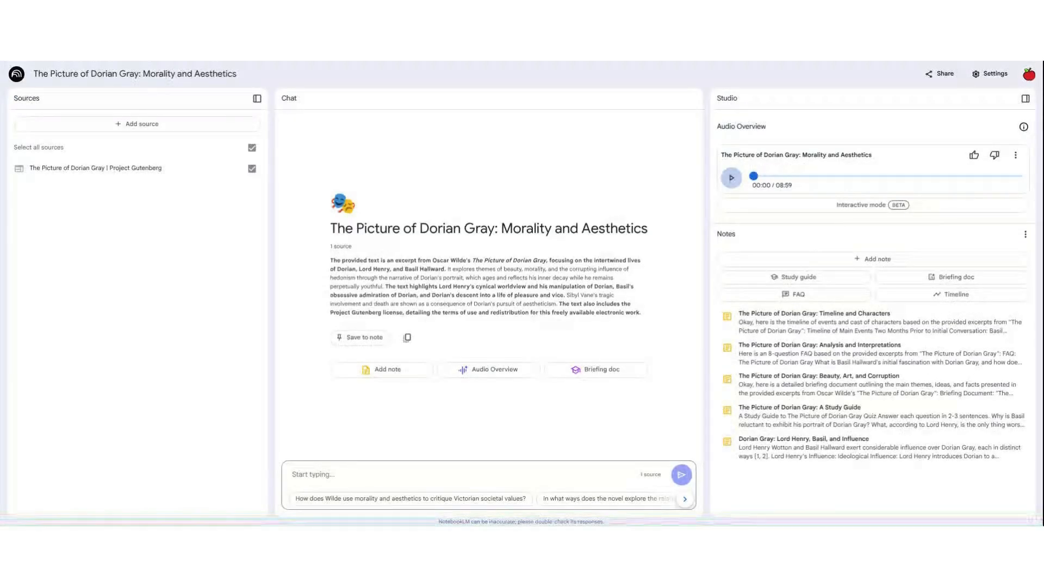
Step: Listen to the generated audio overview, skipping ahead in the recording and pausing at about 2:46
{"action": "left_click", "coordinate": [732, 179]}
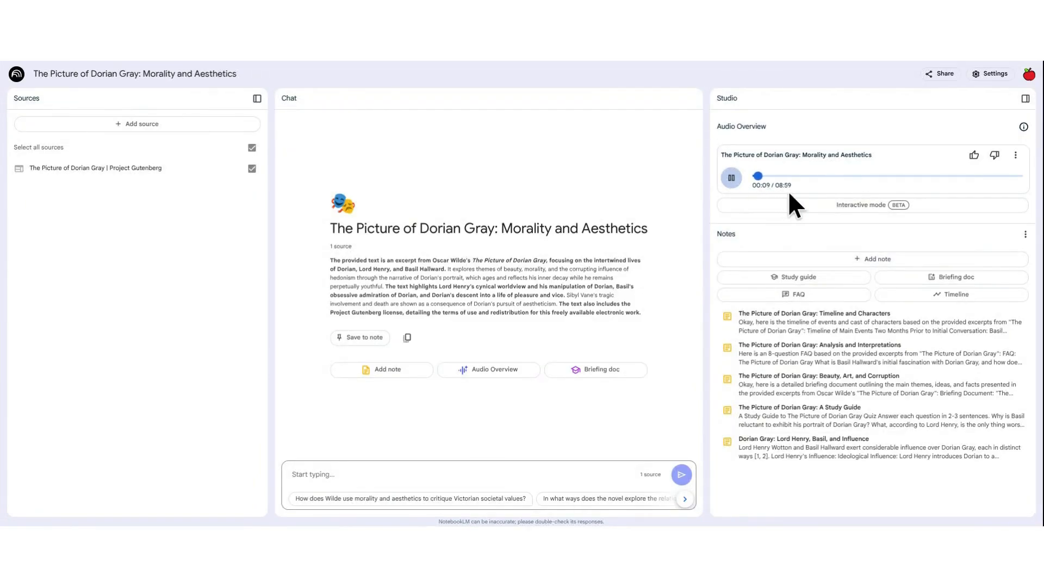
{"action": "left_click", "coordinate": [798, 179]}
{"action": "left_click", "coordinate": [831, 177]}
{"action": "left_click", "coordinate": [732, 182]}
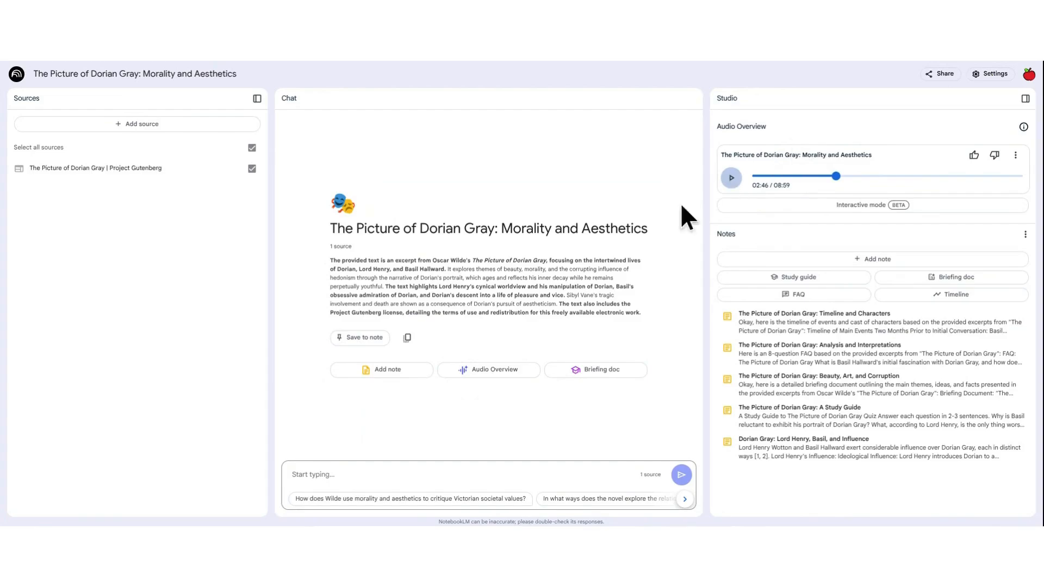
Step: Try the audio overview's interactive mode by starting playback and joining the hosts' conversation, and pause and close it
{"action": "left_click", "coordinate": [856, 209]}
{"action": "left_click", "coordinate": [779, 467]}
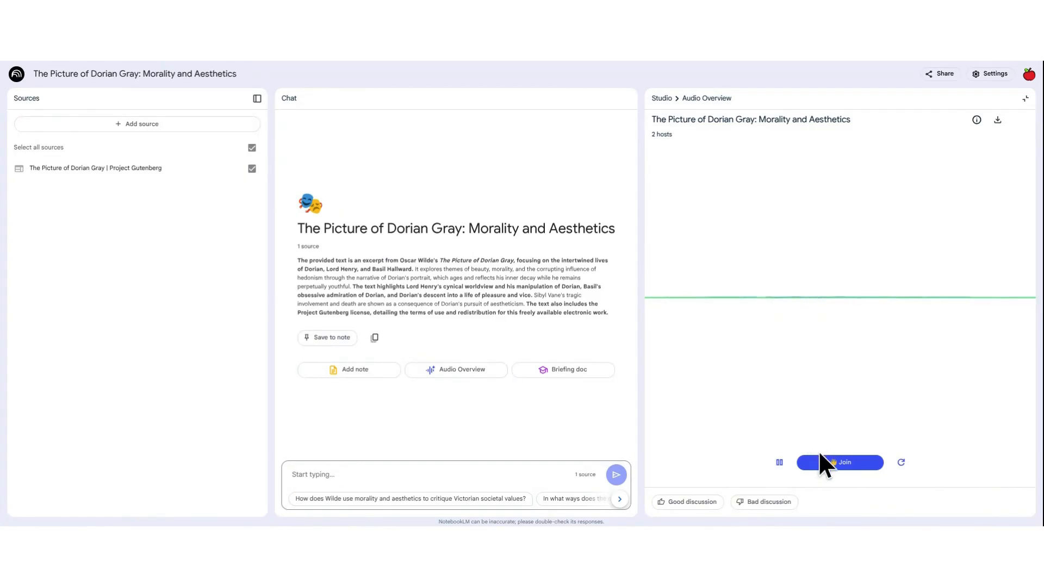
{"action": "left_click", "coordinate": [822, 466]}
{"action": "left_click", "coordinate": [780, 463]}
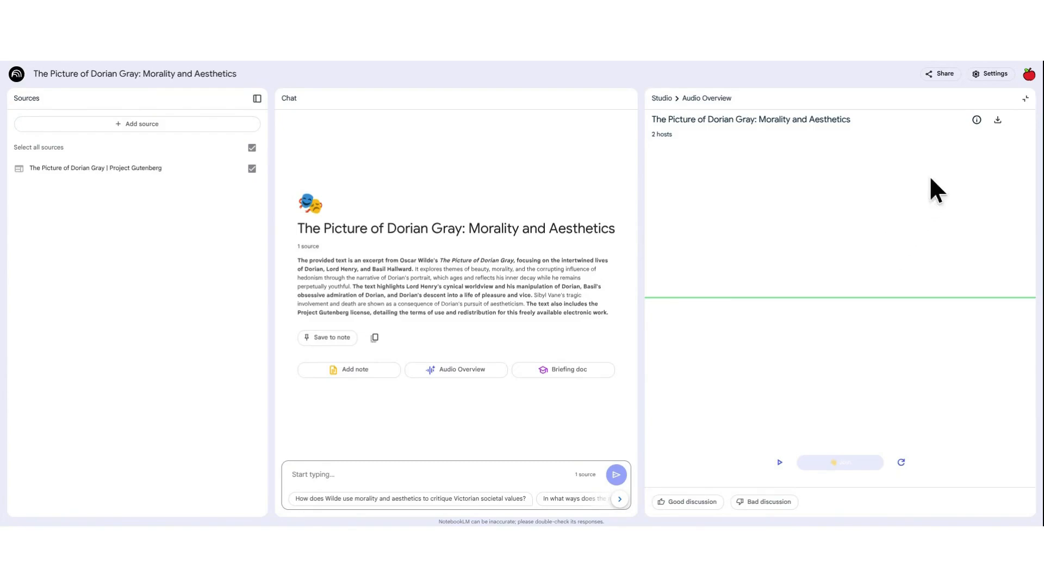
{"action": "left_click", "coordinate": [1027, 101]}
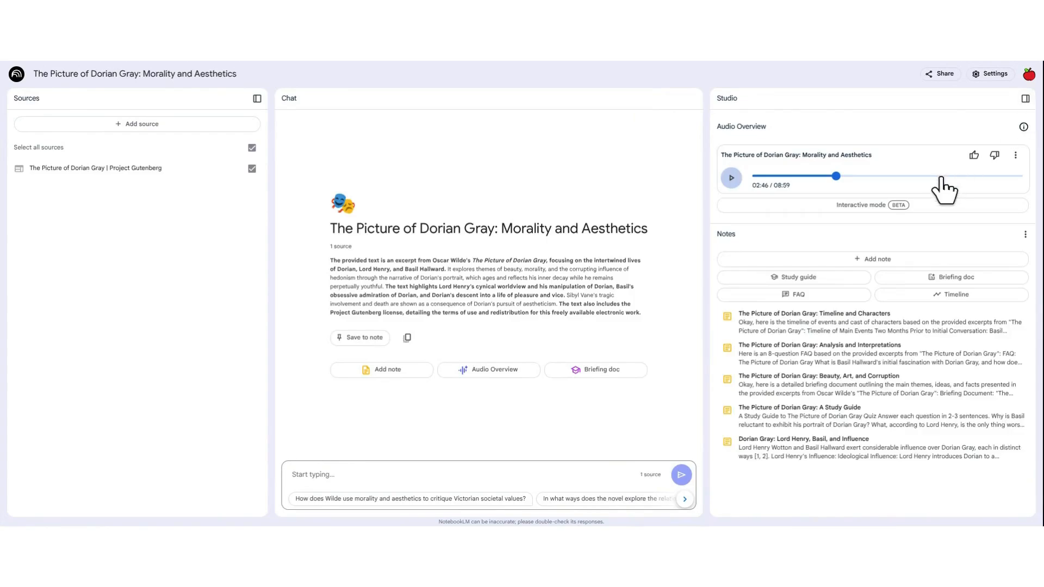
Step: Look over the audio overview's additional options for playback speed, downloading and deleting, and dismiss them
{"action": "left_click", "coordinate": [1016, 156]}
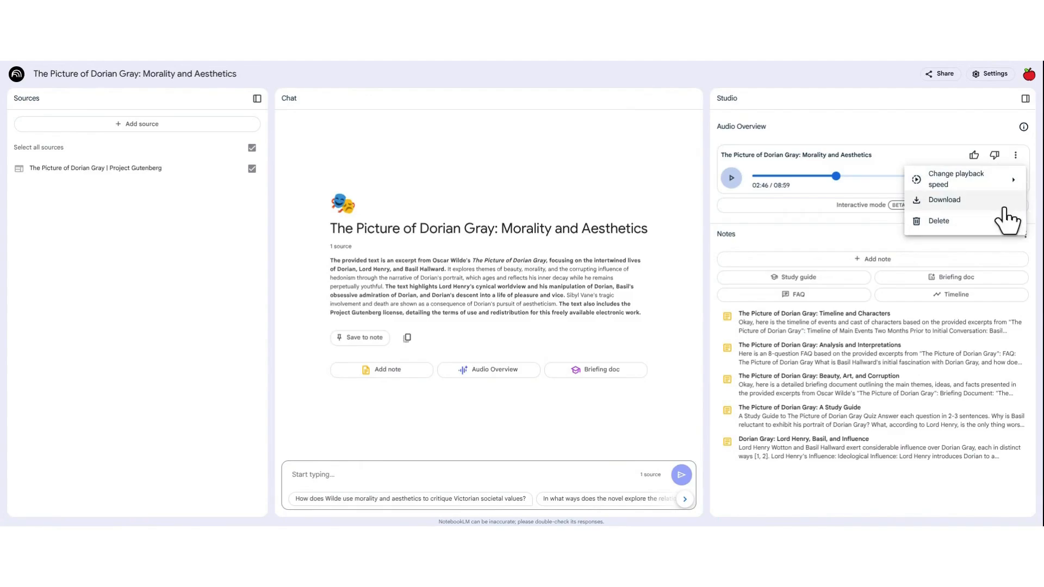
{"action": "mouse_move", "coordinate": [978, 184]}
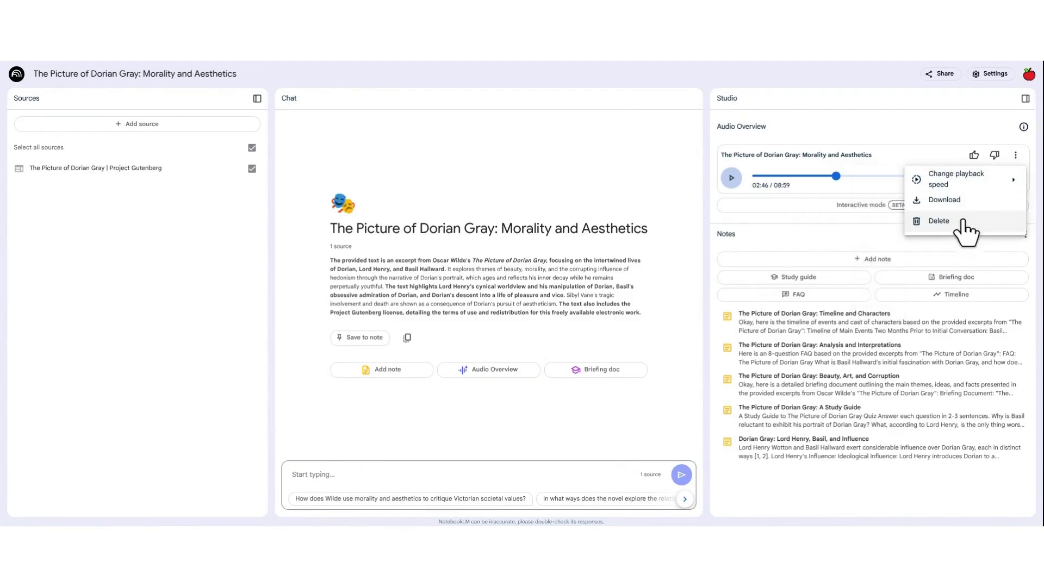
{"action": "left_click", "coordinate": [843, 221]}
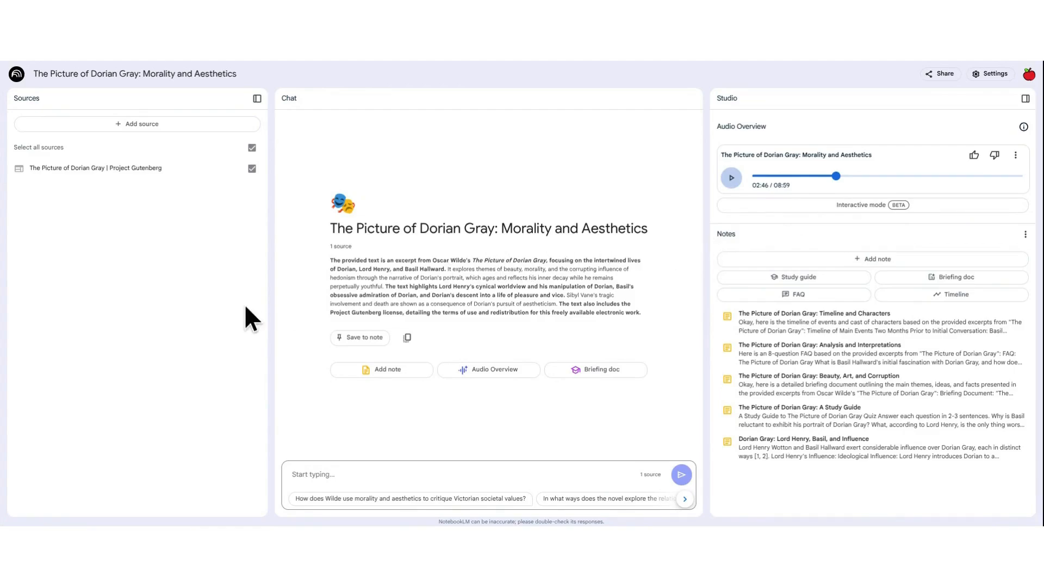
{"action": "left_click", "coordinate": [168, 129]}
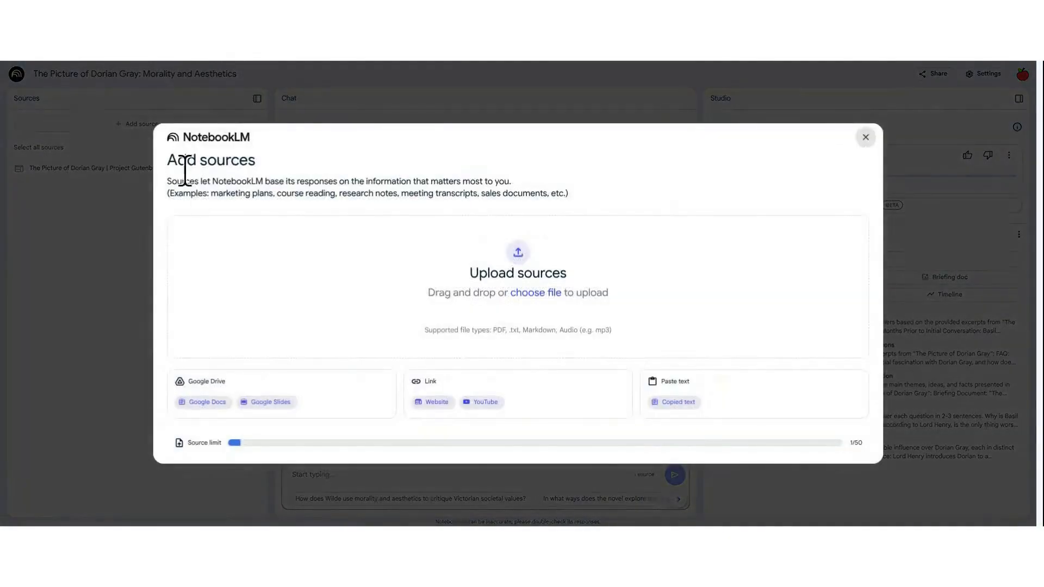
{"action": "left_click", "coordinate": [436, 402]}
{"action": "type", "text": "https://www.gutenberg.org/cache/epub/84/pg84-images.html"}
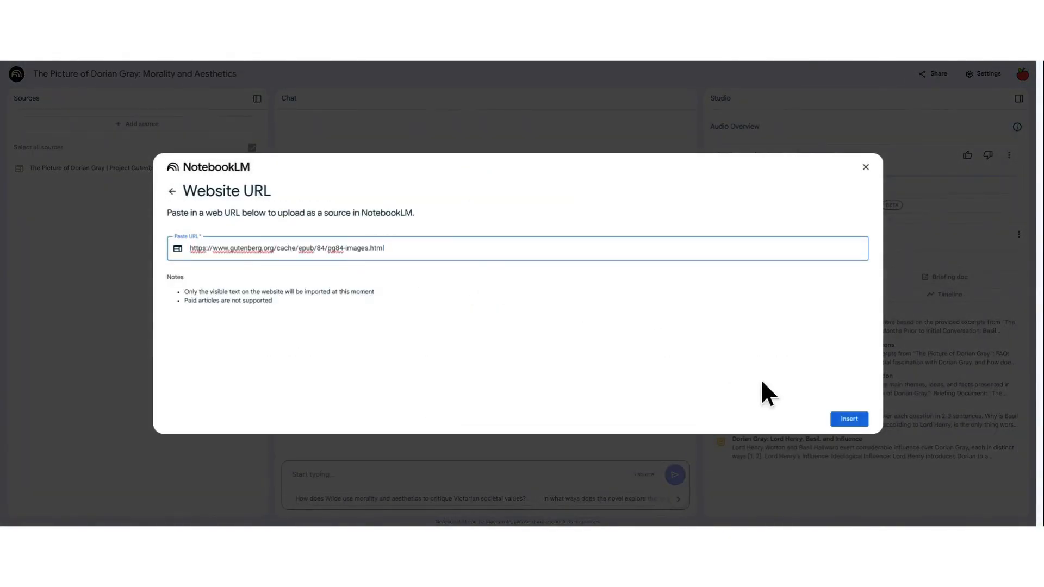
{"action": "left_click", "coordinate": [844, 421]}
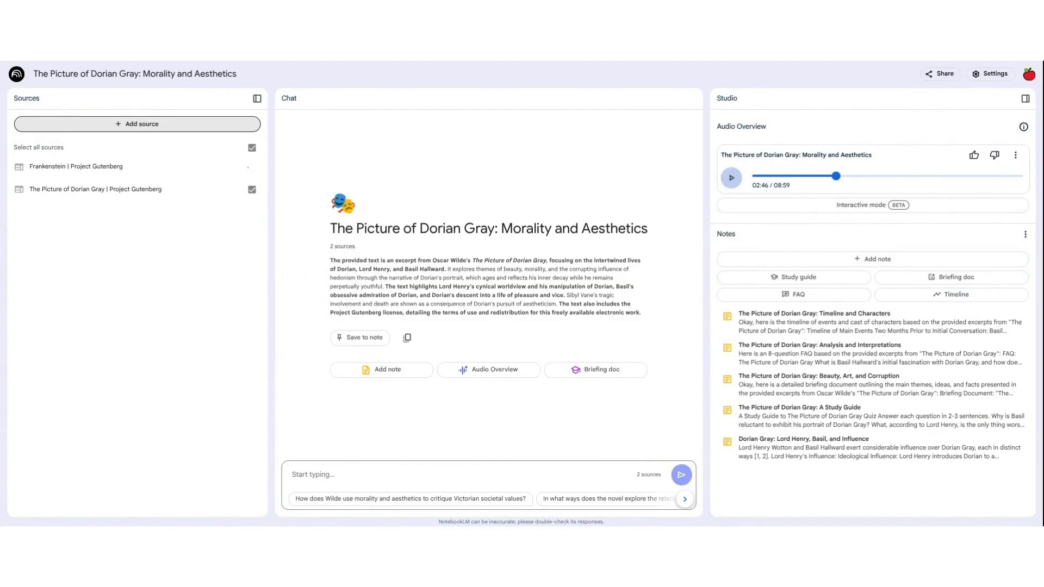
Step: Ask the chat "How do the two stories discuss the theme of selfishness?" across both sources
{"action": "left_click", "coordinate": [377, 476]}
{"action": "type", "text": "Ho"}
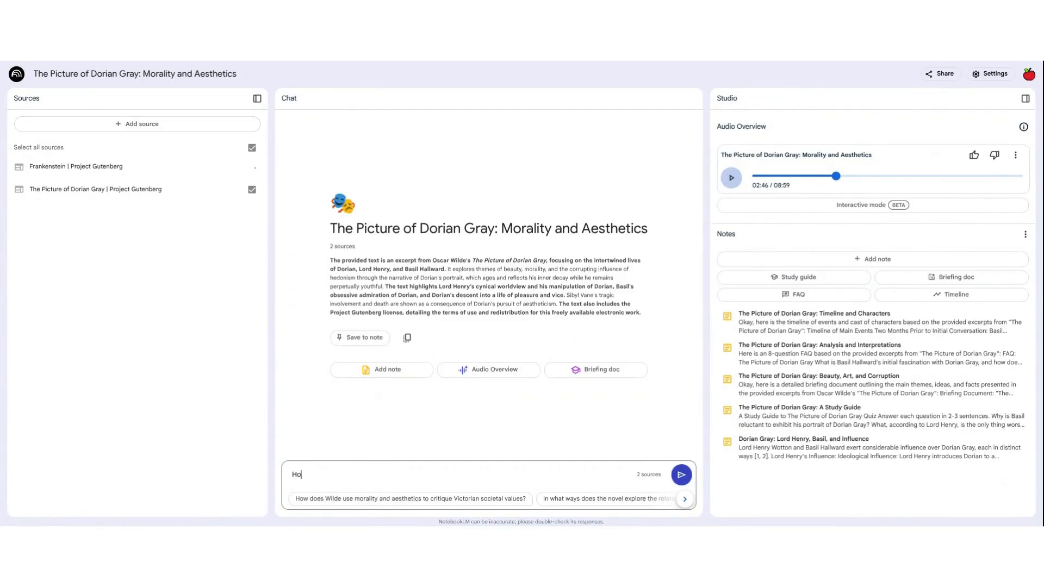
{"action": "type", "text": "w do the two stories discuss the th"}
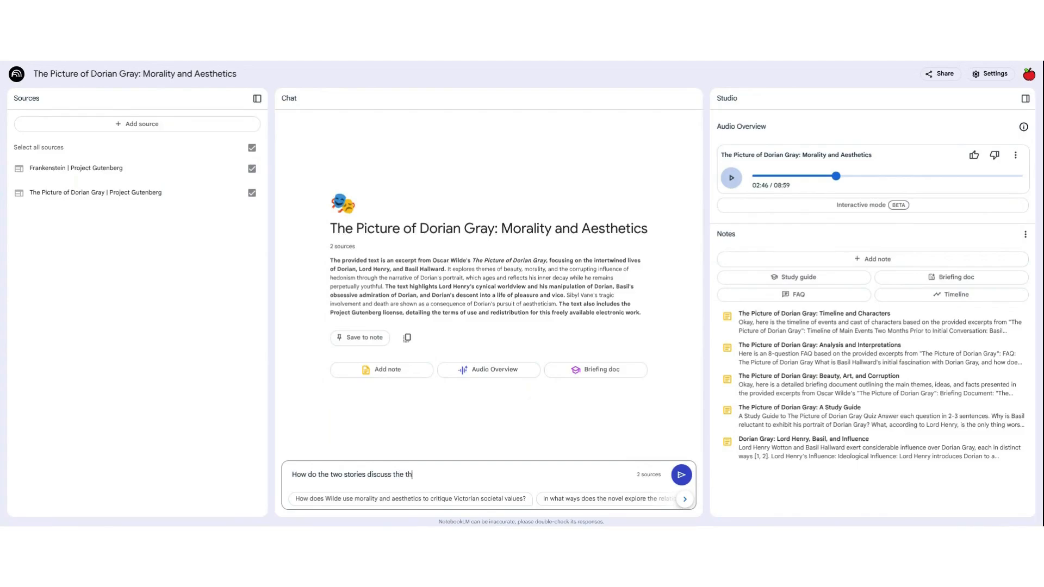
{"action": "type", "text": "eme of selfois"}
{"action": "type", "text": "ne"}
{"action": "key", "text": "Return"}
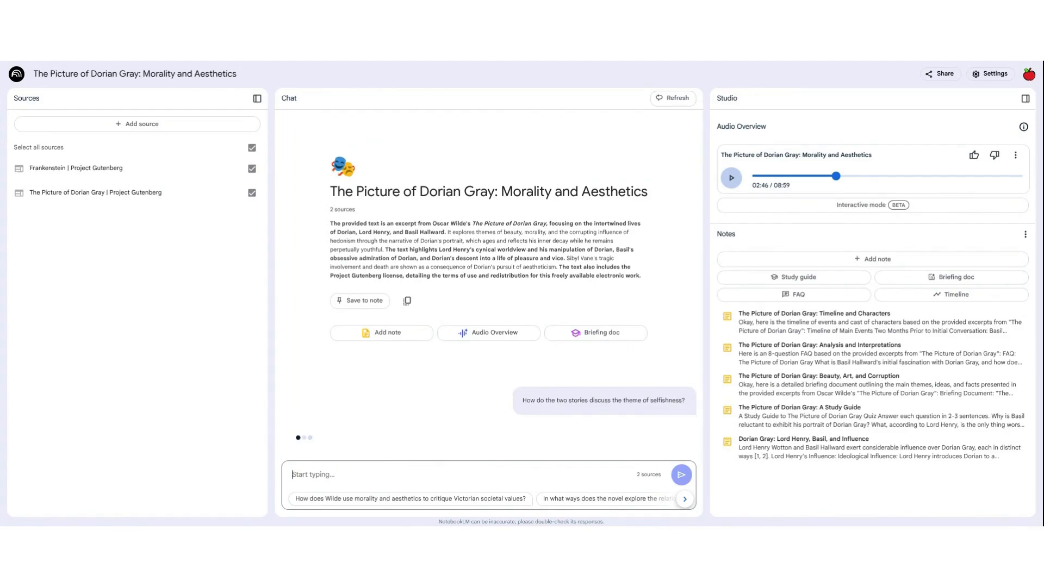
Step: Read through the chat's answer comparing selfishness in both novels and save the response as a note
{"action": "scroll", "coordinate": [401, 175], "scroll_direction": "up", "scroll_amount": 3}
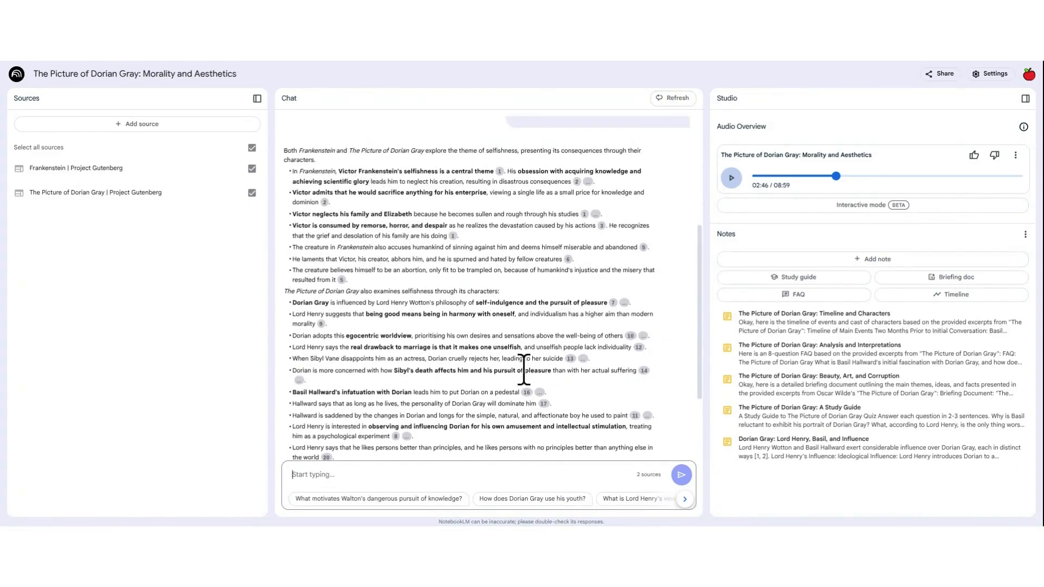
{"action": "scroll", "coordinate": [499, 397], "scroll_direction": "down", "scroll_amount": 3}
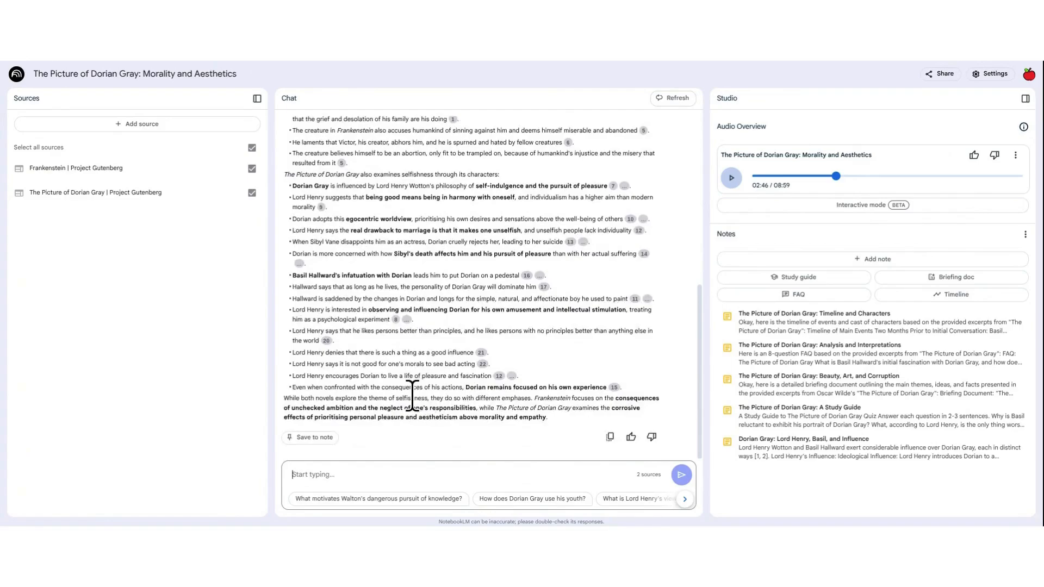
{"action": "scroll", "coordinate": [414, 397], "scroll_direction": "up", "scroll_amount": 3}
{"action": "scroll", "coordinate": [431, 404], "scroll_direction": "down", "scroll_amount": 3}
{"action": "left_click", "coordinate": [313, 440]}
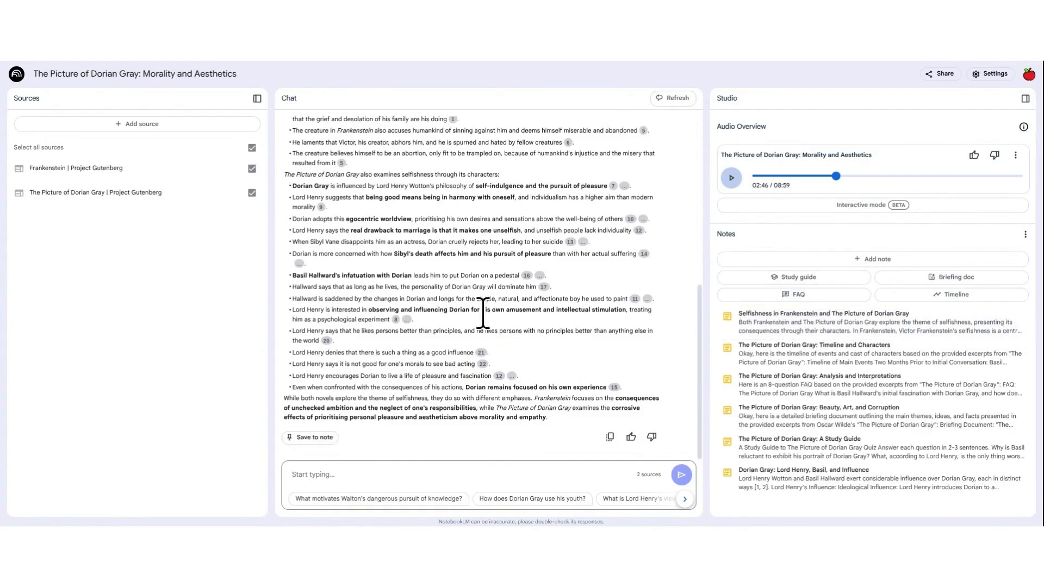
{"action": "scroll", "coordinate": [479, 321], "scroll_direction": "up", "scroll_amount": 10}
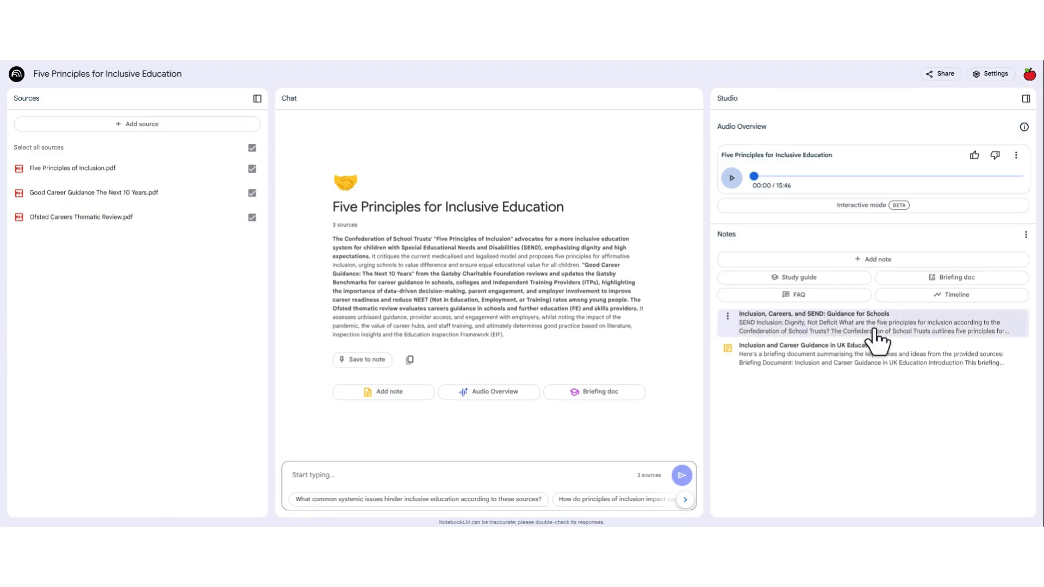
Step: In the Five Principles for Inclusive Education notebook, read the Inclusion and Career Guidance in UK Education note through its recommendations and close it
{"action": "left_click", "coordinate": [831, 359]}
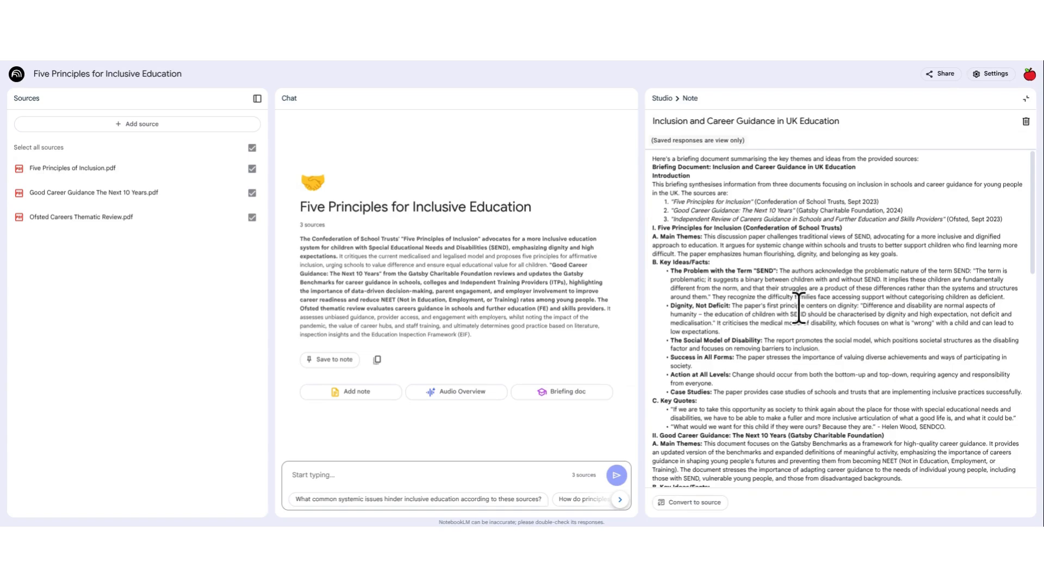
{"action": "scroll", "coordinate": [796, 299], "scroll_direction": "down", "scroll_amount": 2}
{"action": "scroll", "coordinate": [796, 299], "scroll_direction": "down", "scroll_amount": 5}
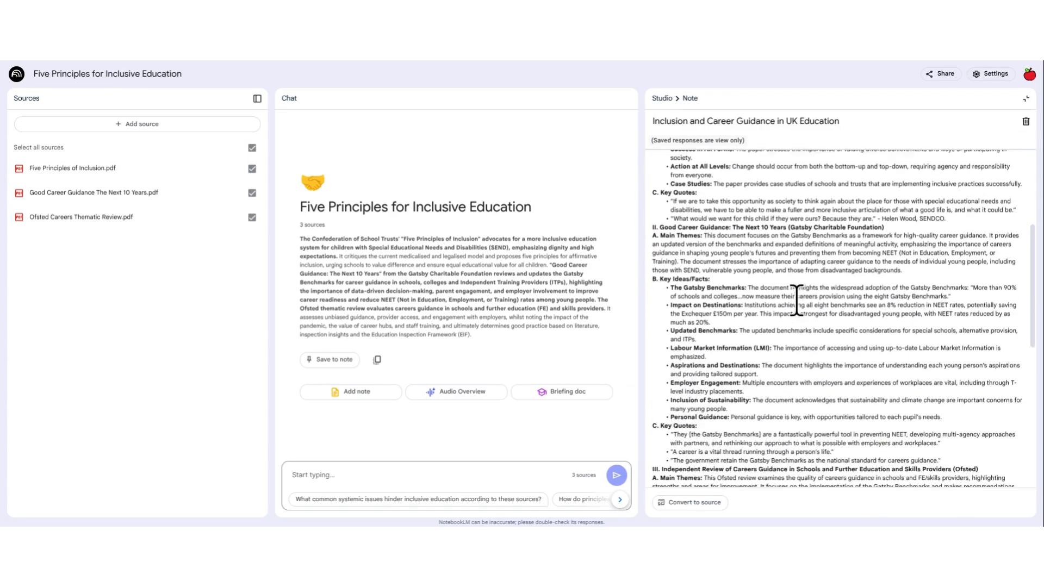
{"action": "scroll", "coordinate": [797, 300], "scroll_direction": "down", "scroll_amount": 3}
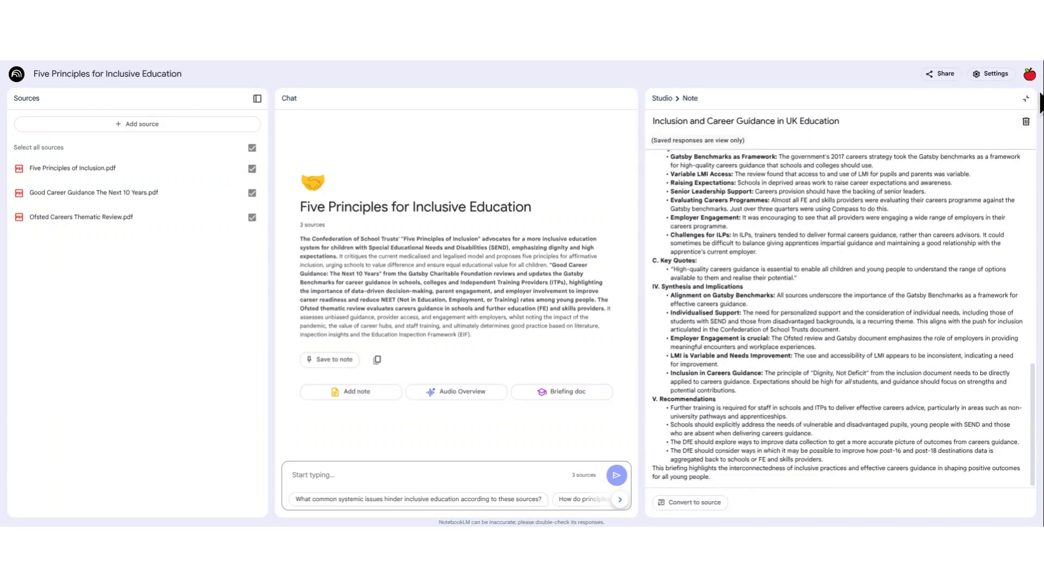
{"action": "left_click", "coordinate": [1025, 100]}
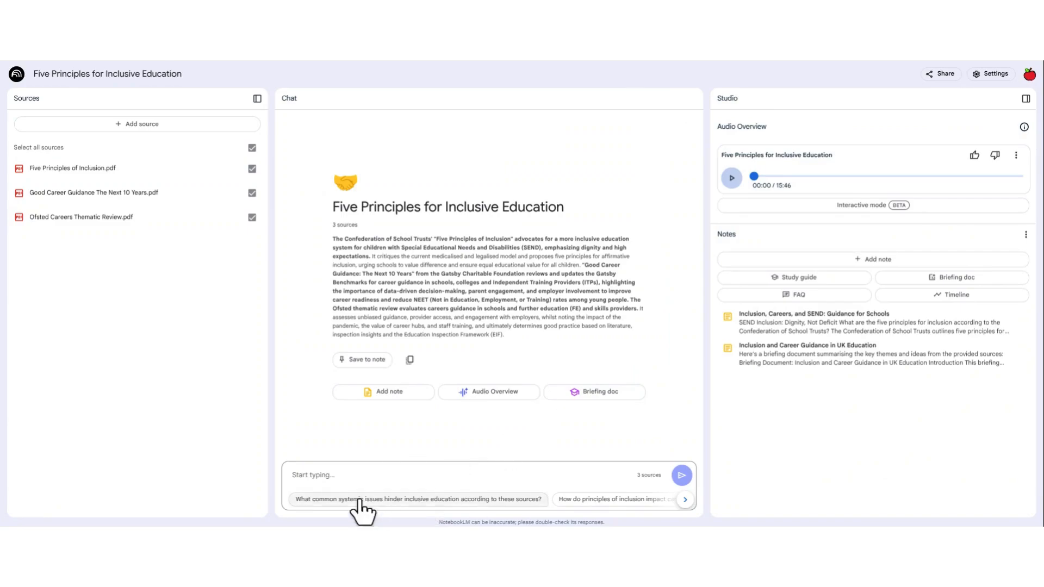
Step: Ask the suggested question on common systemic issues hindering inclusive education, and review the answer and its source citations
{"action": "left_click", "coordinate": [510, 499]}
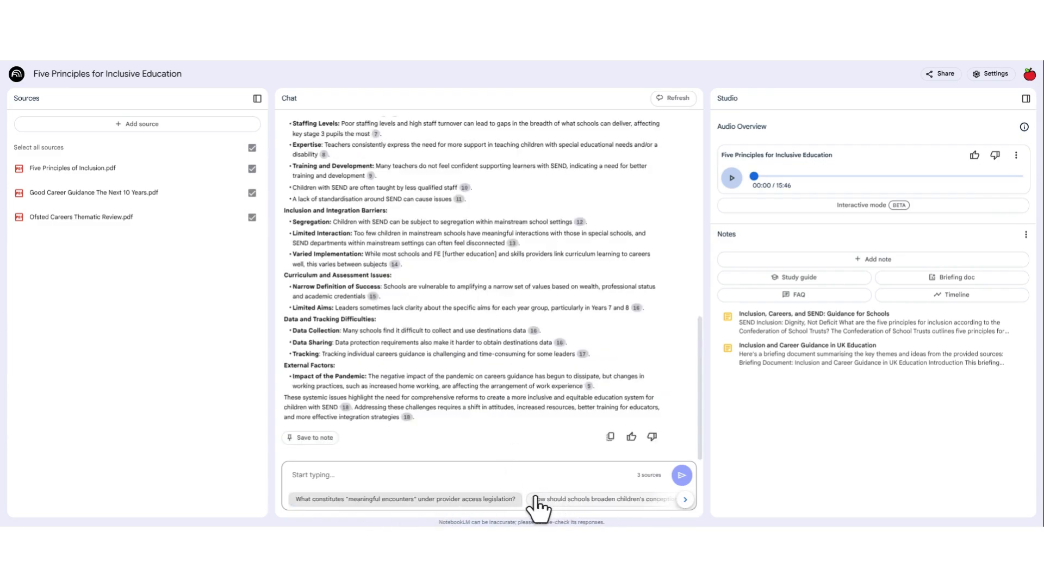
{"action": "scroll", "coordinate": [460, 369], "scroll_direction": "up", "scroll_amount": 2}
{"action": "scroll", "coordinate": [459, 360], "scroll_direction": "up", "scroll_amount": 5}
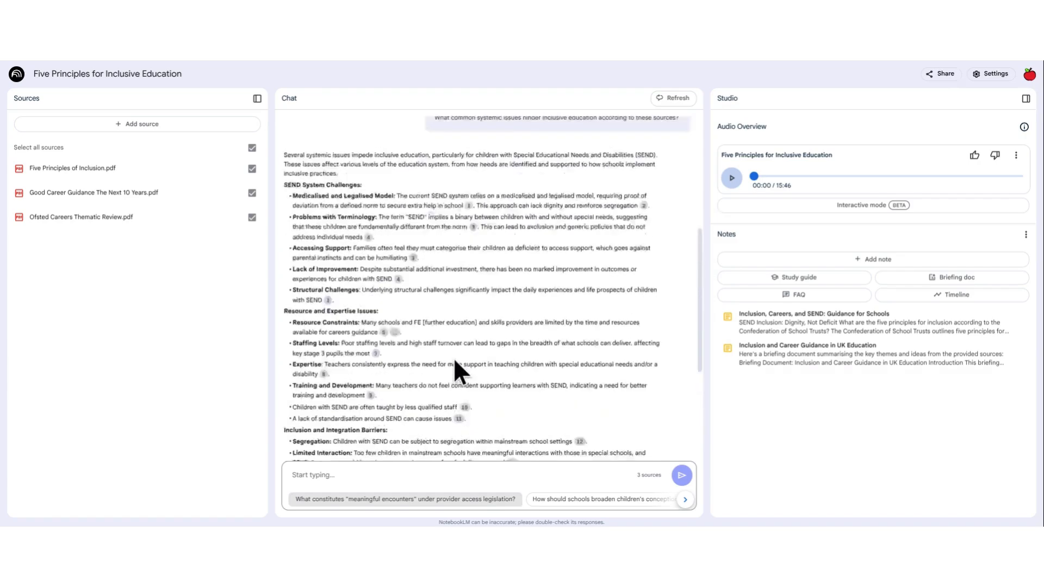
{"action": "scroll", "coordinate": [559, 338], "scroll_direction": "down", "scroll_amount": 1}
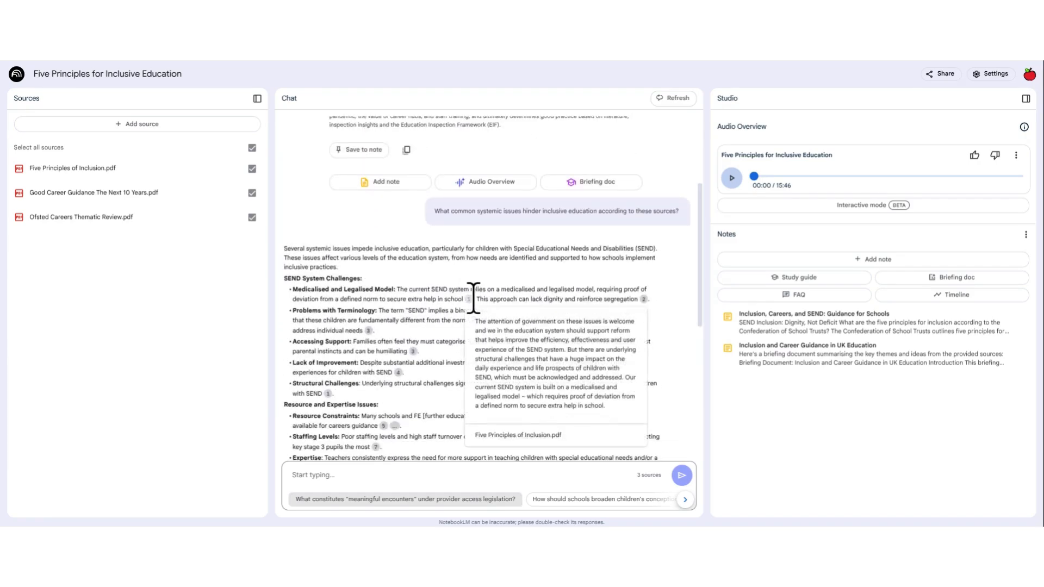
{"action": "scroll", "coordinate": [473, 296], "scroll_direction": "down", "scroll_amount": 3}
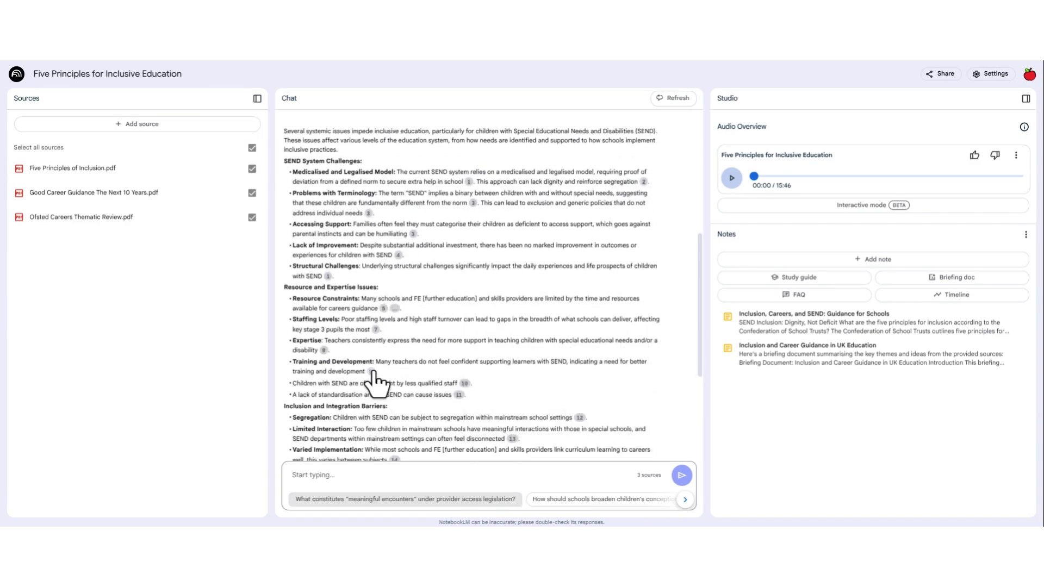
{"action": "mouse_move", "coordinate": [373, 371]}
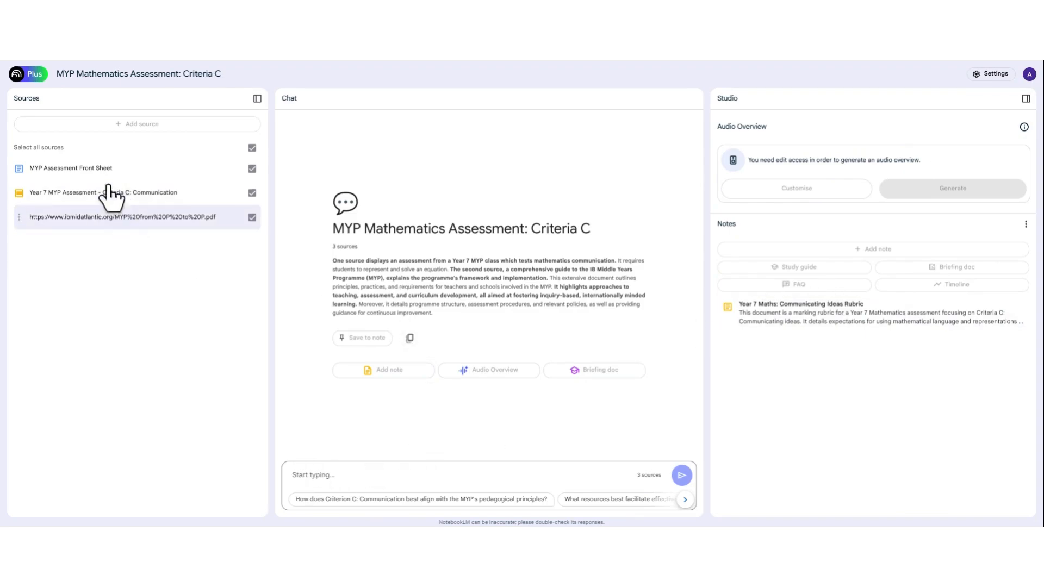
Step: In the MYP Mathematics Assessment notebook, view the Year 7 MYP Assessment source with its source guide, and close it
{"action": "left_click", "coordinate": [85, 195]}
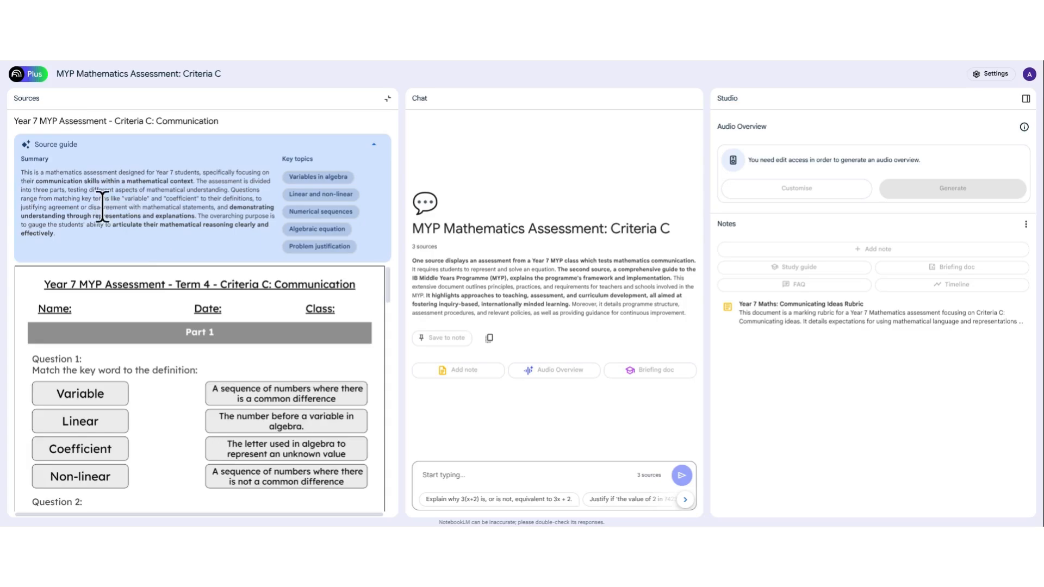
{"action": "scroll", "coordinate": [236, 309], "scroll_direction": "down", "scroll_amount": 1}
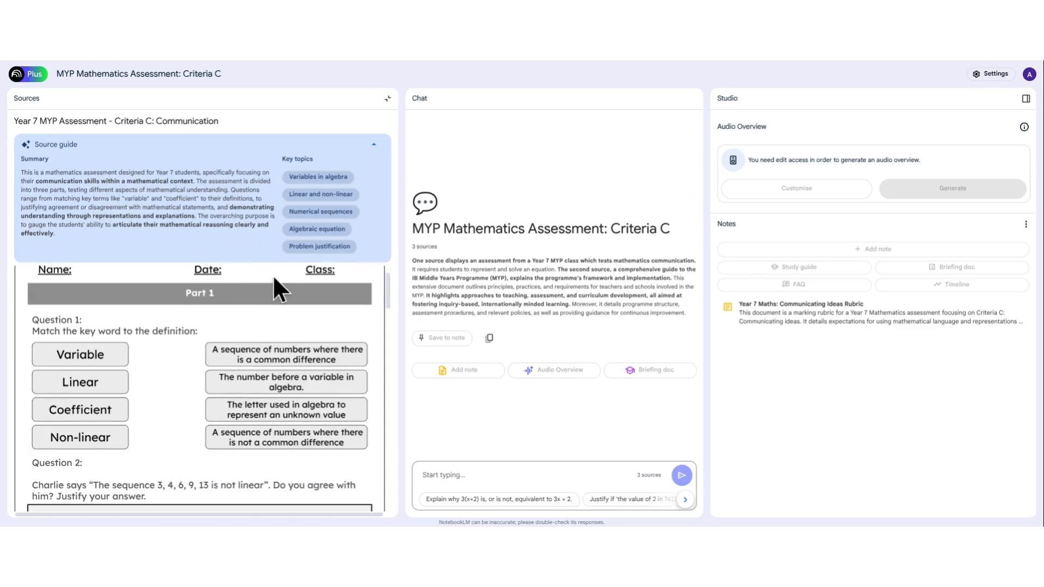
{"action": "scroll", "coordinate": [272, 276], "scroll_direction": "up", "scroll_amount": 1}
{"action": "left_click", "coordinate": [388, 99]}
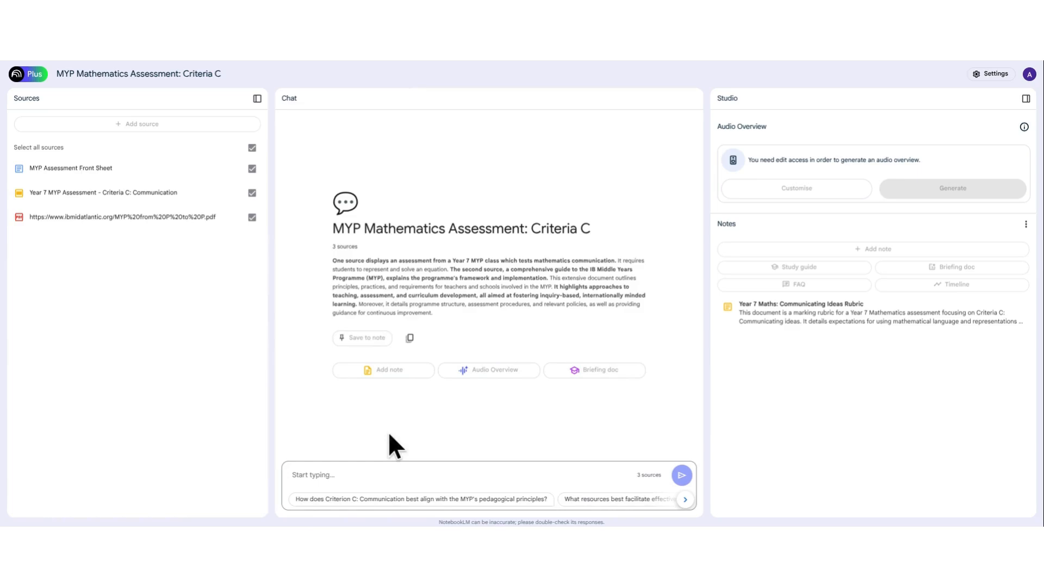